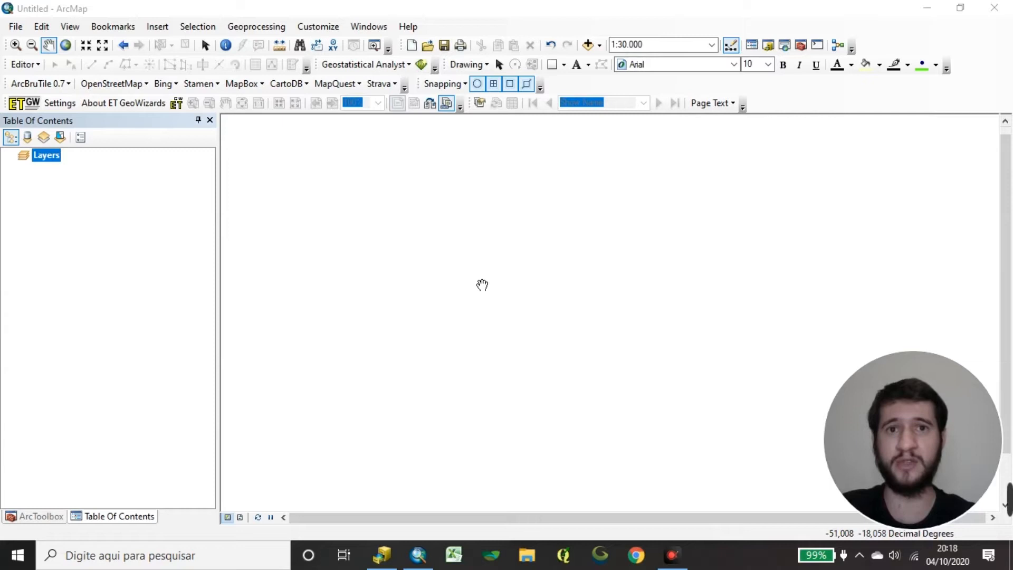
# Add the Municipios2017.shp shapefile from ArcCatalog to the map's layers in ArcMap.
pyautogui.click(130, 273)
pyautogui.click(382, 554)
pyautogui.click(774, 146)
pyautogui.moveTo(774, 146)
pyautogui.mouseDown()
pyautogui.moveTo(153, 185)
pyautogui.moveTo(150, 174)
pyautogui.mouseUp()
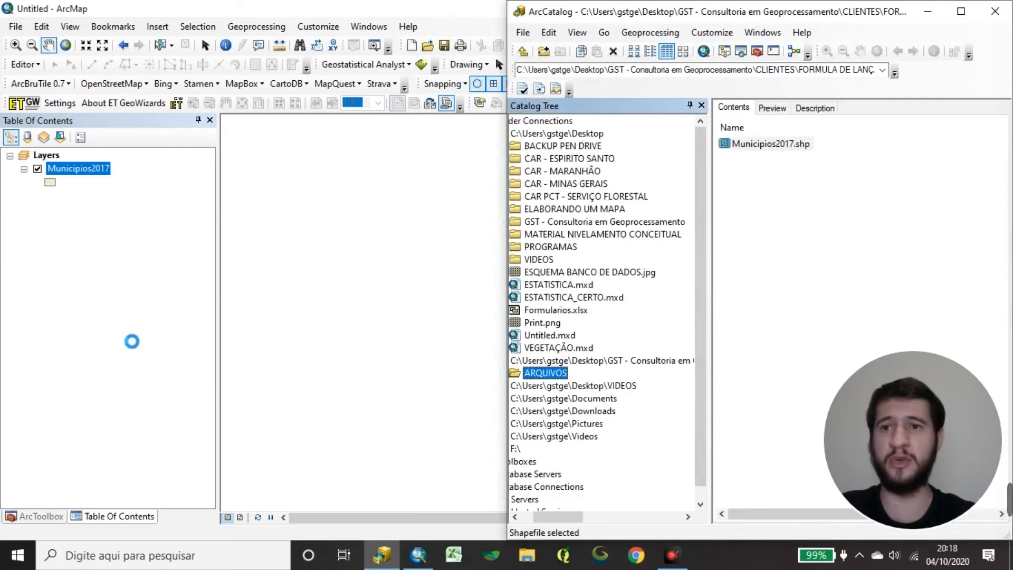
pyautogui.moveTo(681, 302); pyautogui.dragTo(552, 276)
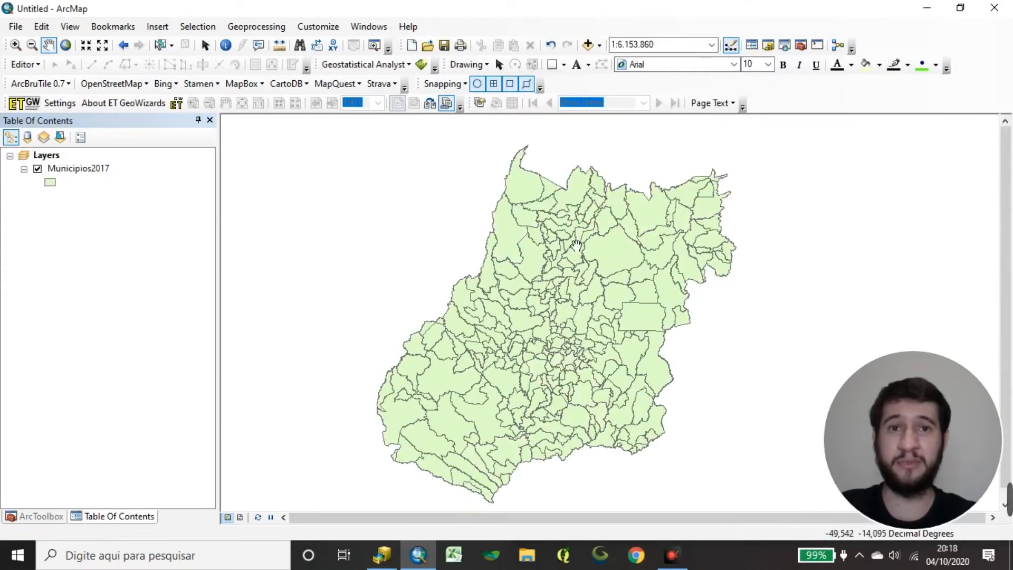
# Open the attribute table of the Municipios2017 layer and widen it to view the Nome and RG_PLAN fields.
pyautogui.click(156, 256)
pyautogui.click(105, 170)
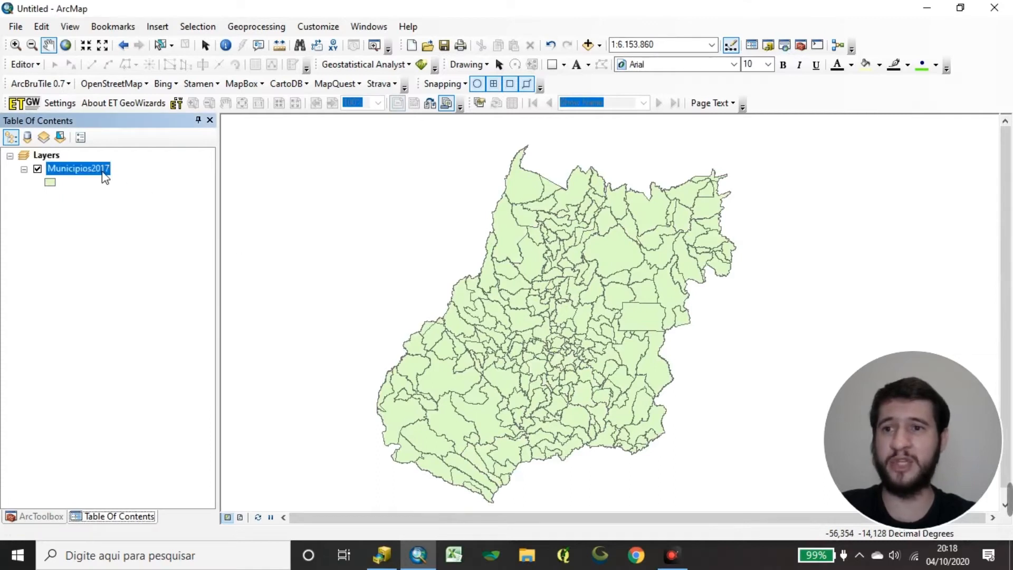
pyautogui.moveTo(641, 276); pyautogui.dragTo(660, 262)
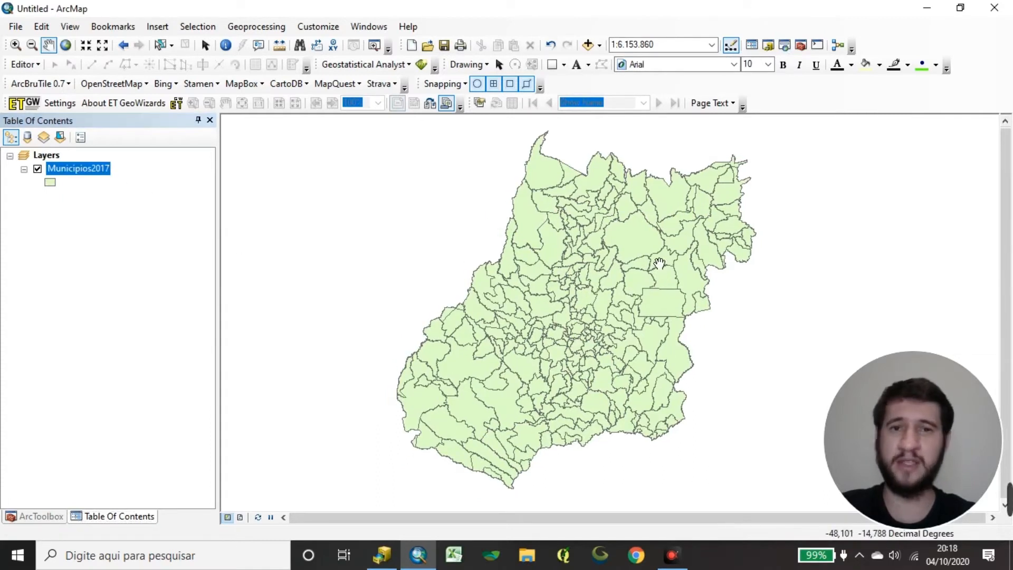
pyautogui.click(105, 227)
pyautogui.rightClick(93, 170)
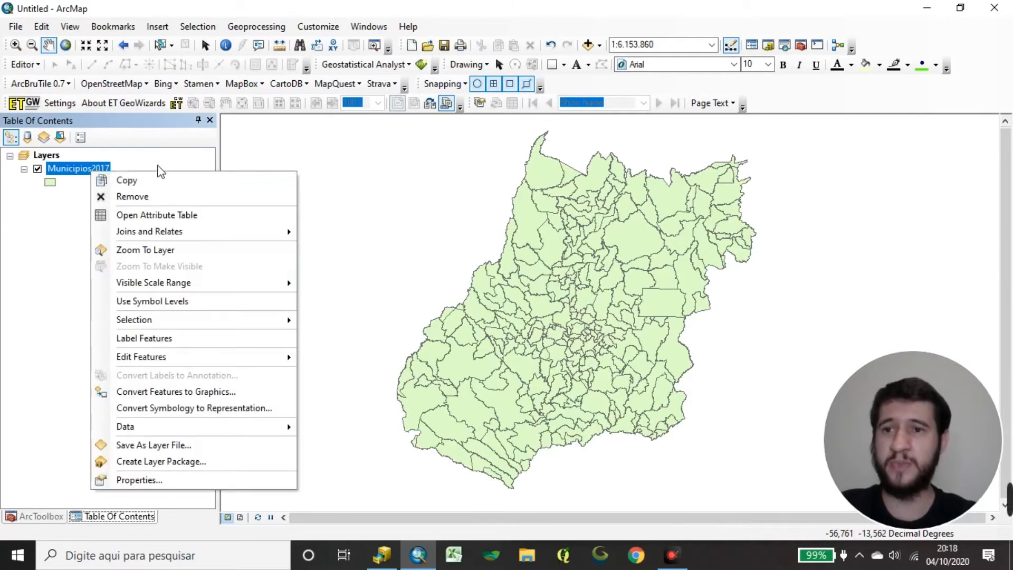
pyautogui.click(211, 216)
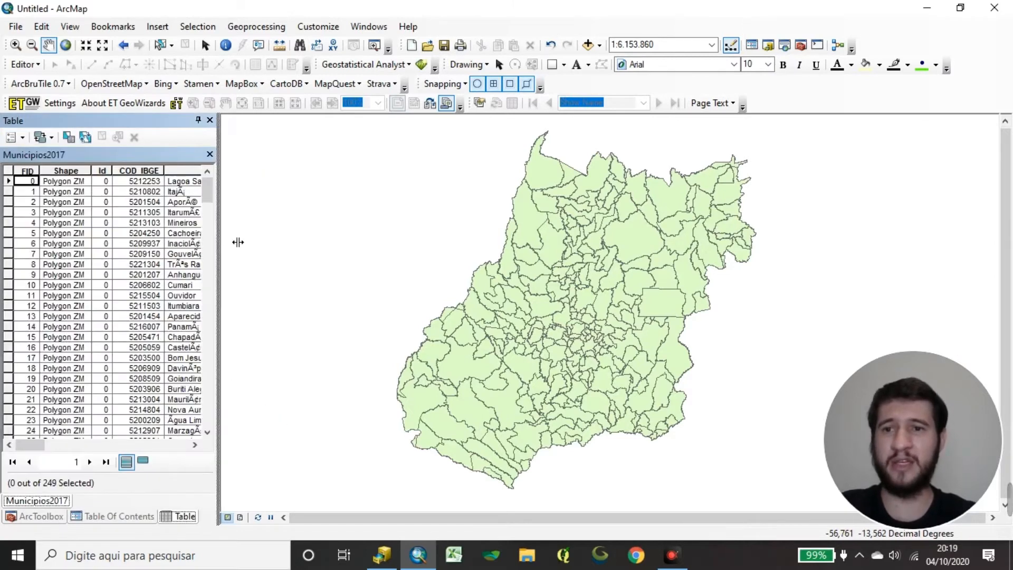
pyautogui.moveTo(217, 248); pyautogui.dragTo(306, 248)
pyautogui.moveTo(66, 466); pyautogui.dragTo(141, 465)
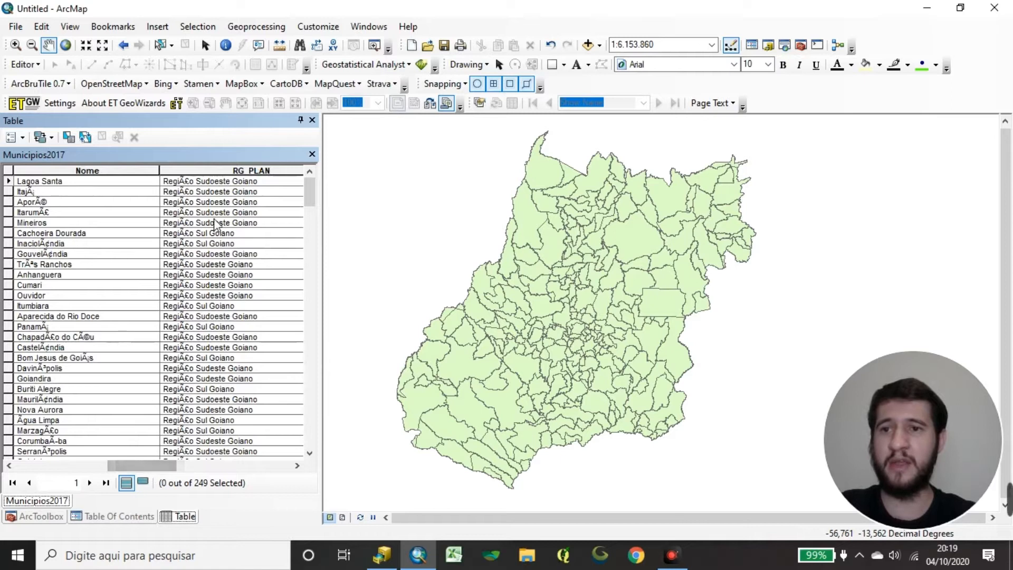
# Sort the attribute table by the RG_PLAN field and bring the MESO_IBGE field into view.
pyautogui.click(224, 172)
pyautogui.doubleClick(223, 172)
pyautogui.moveTo(164, 467); pyautogui.dragTo(209, 464)
pyautogui.click(174, 191)
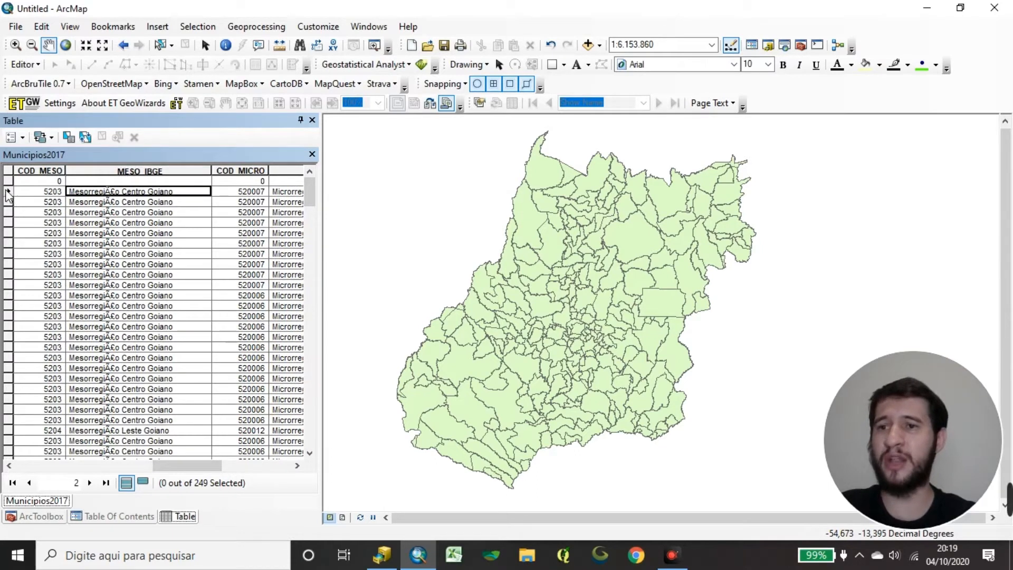
# Select the upper continuous block of Centro Goiano mesoregion records in the table to highlight those municipalities on the map.
pyautogui.click(9, 420)
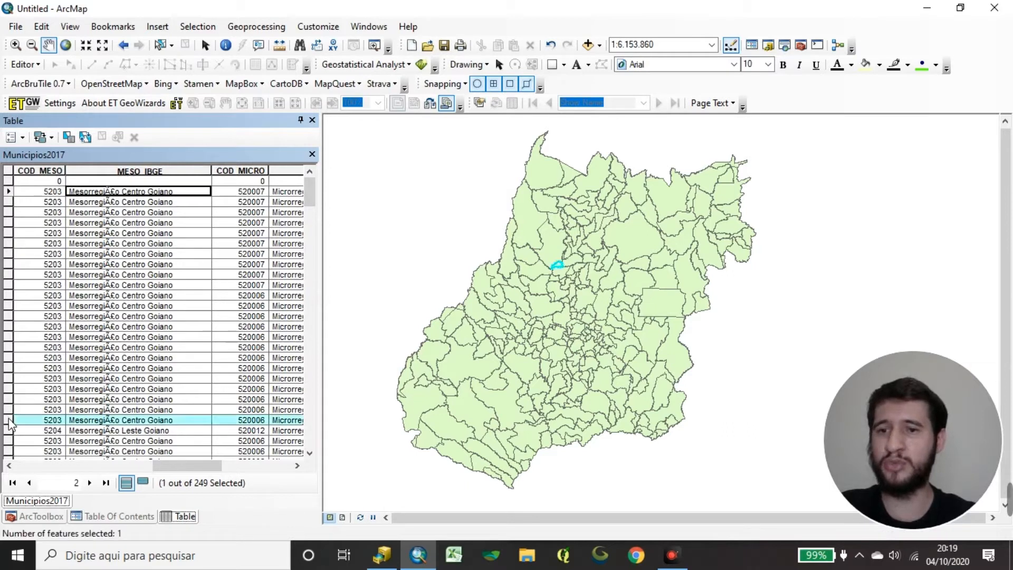
pyautogui.keyDown('shift'); pyautogui.click(9, 192); pyautogui.keyUp('shift')
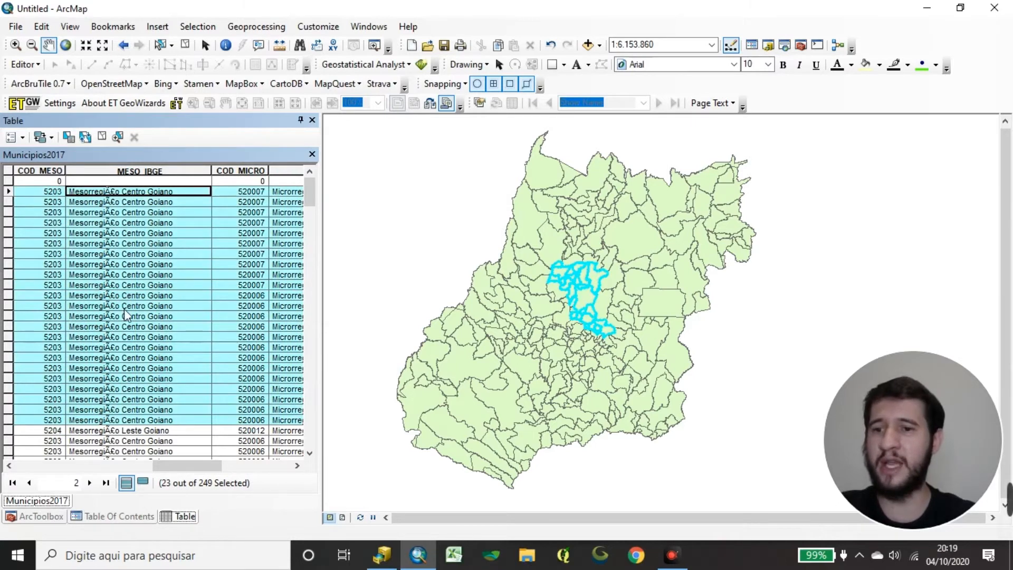
pyautogui.scroll(-6, 200, 382)
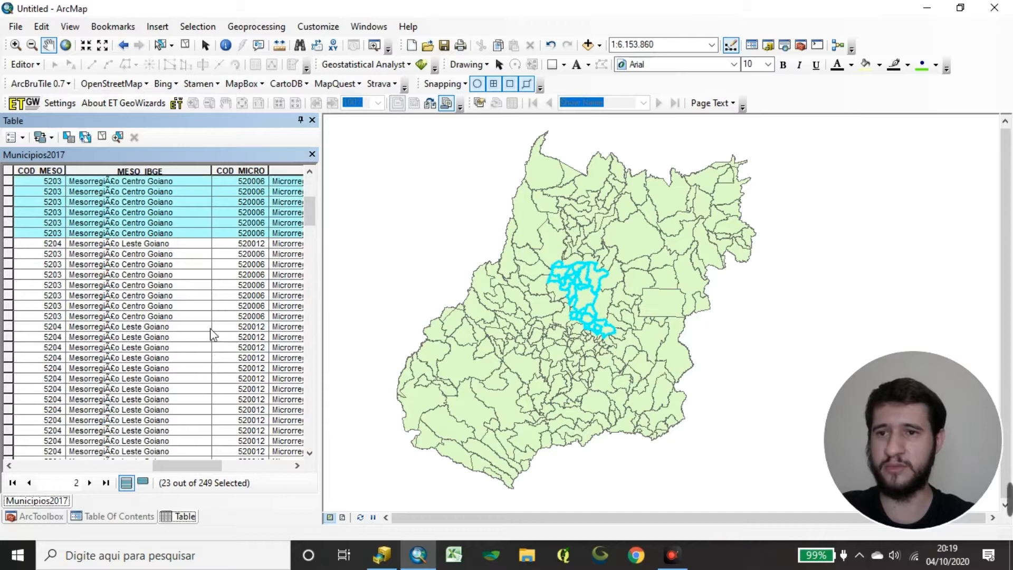
pyautogui.scroll(6, 211, 332)
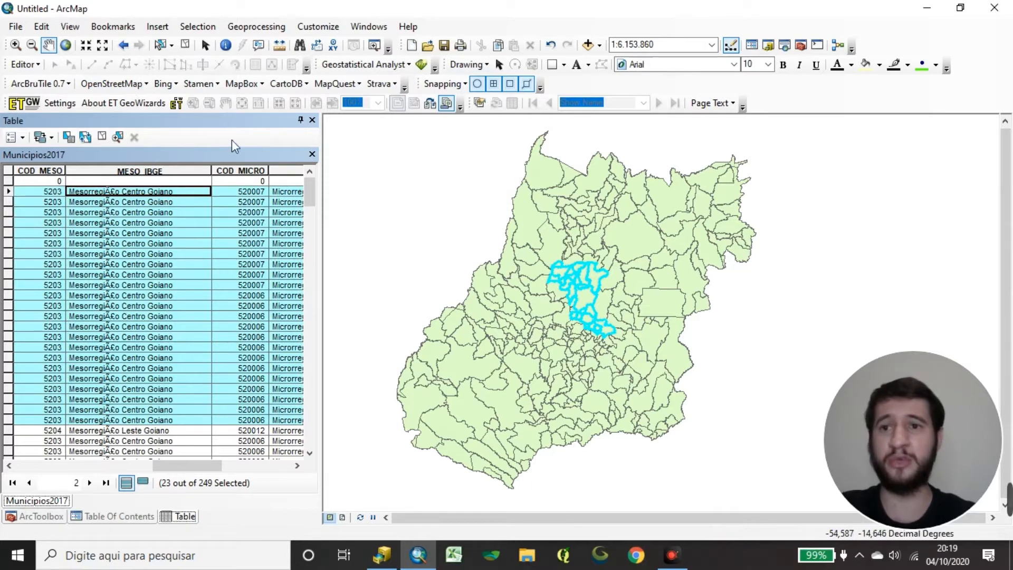
# Clear the selected features and close the Municipios2017 attribute table.
pyautogui.click(186, 44)
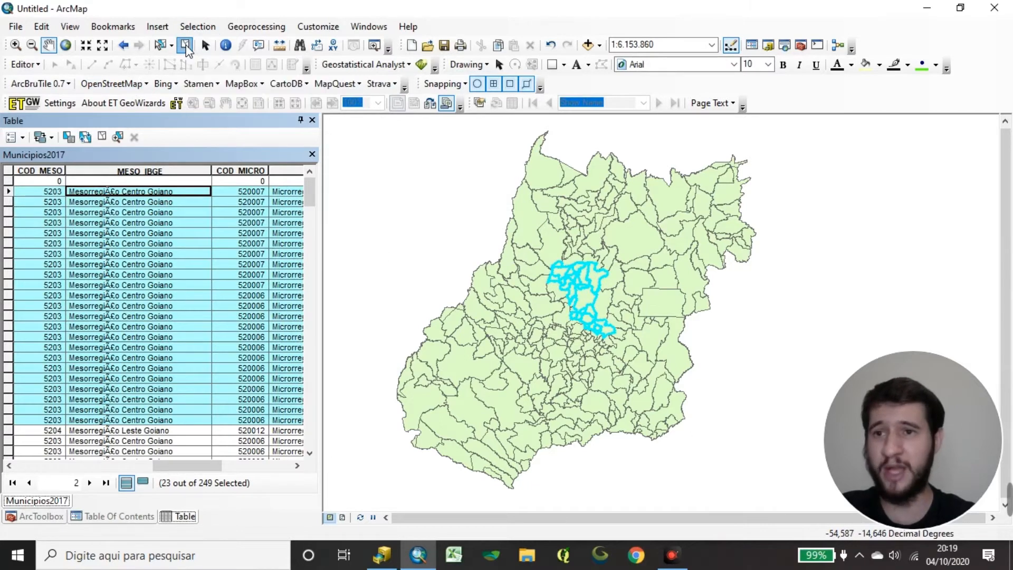
pyautogui.click(312, 155)
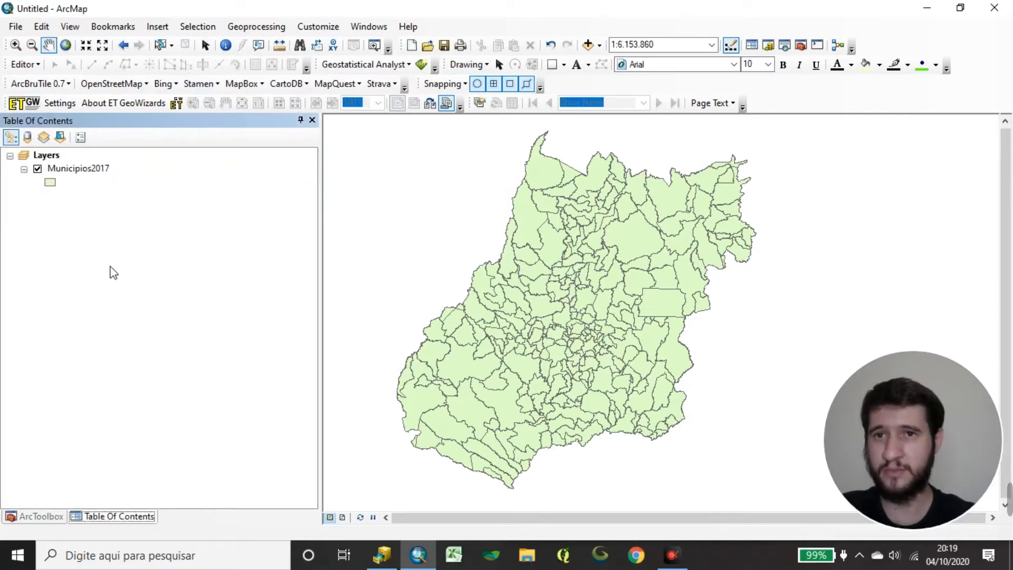
# Show ArcToolbox with the Data Management Tools toolbox collapsed, and check the available geoprocessing commands.
pyautogui.click(41, 516)
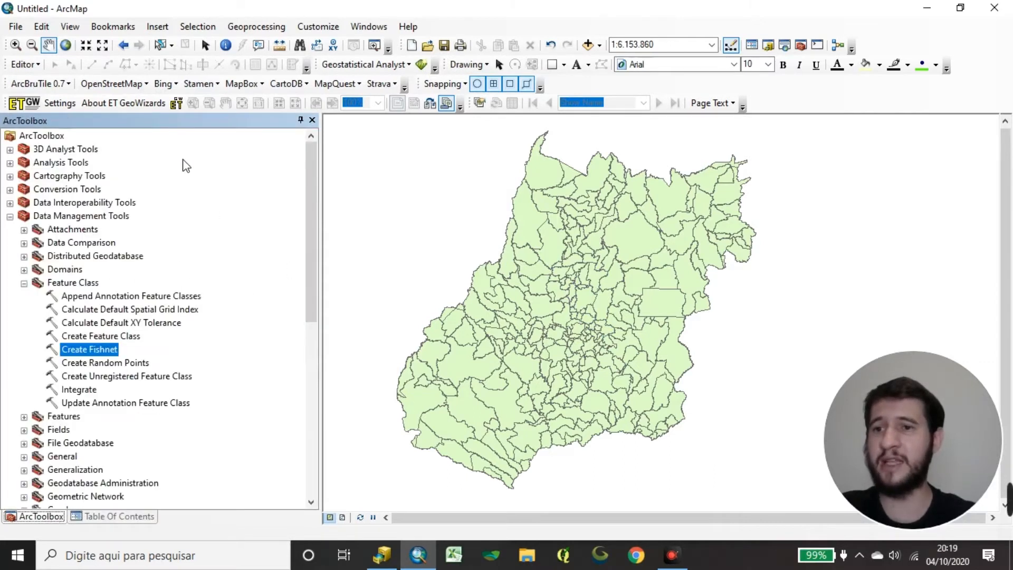
pyautogui.click(24, 284)
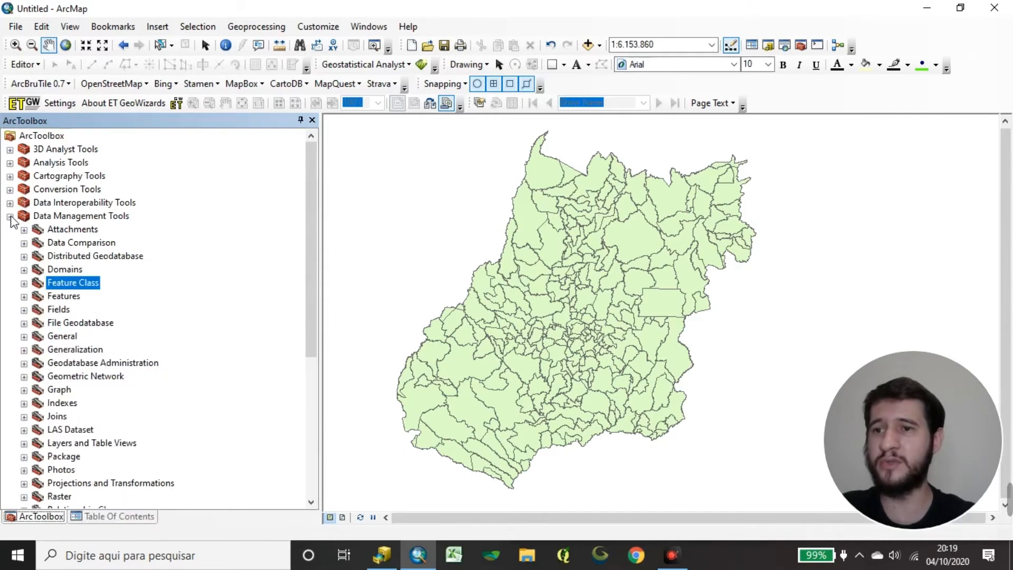
pyautogui.click(9, 217)
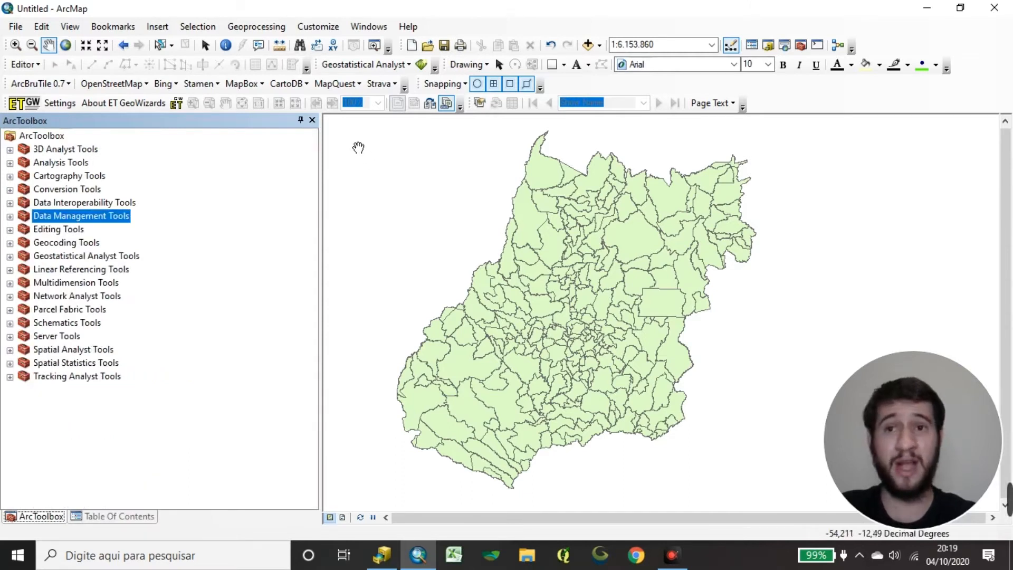
pyautogui.click(280, 27)
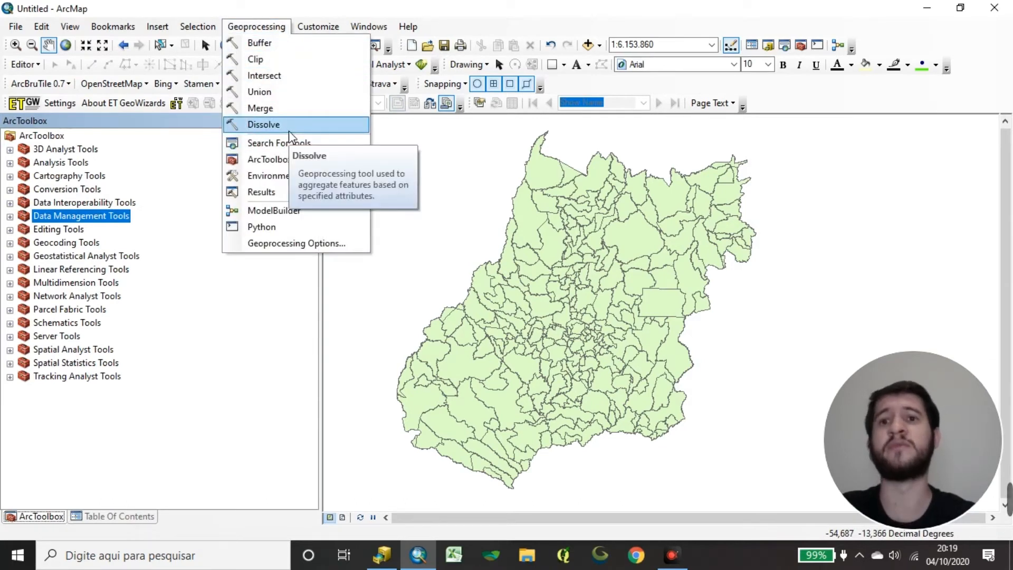
pyautogui.click(289, 136)
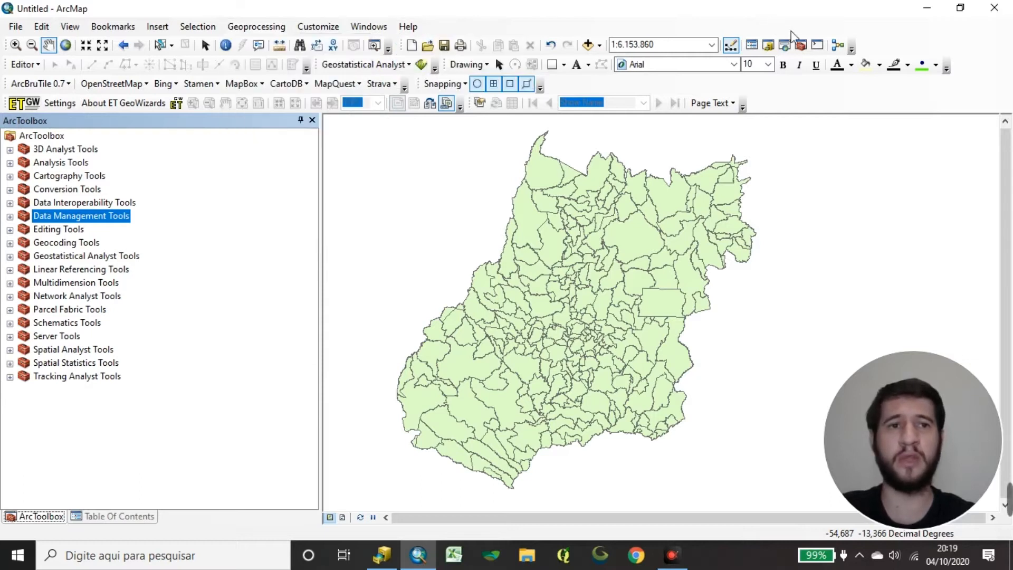
# Search the local tools and data for DISSOLVE.
pyautogui.click(785, 46)
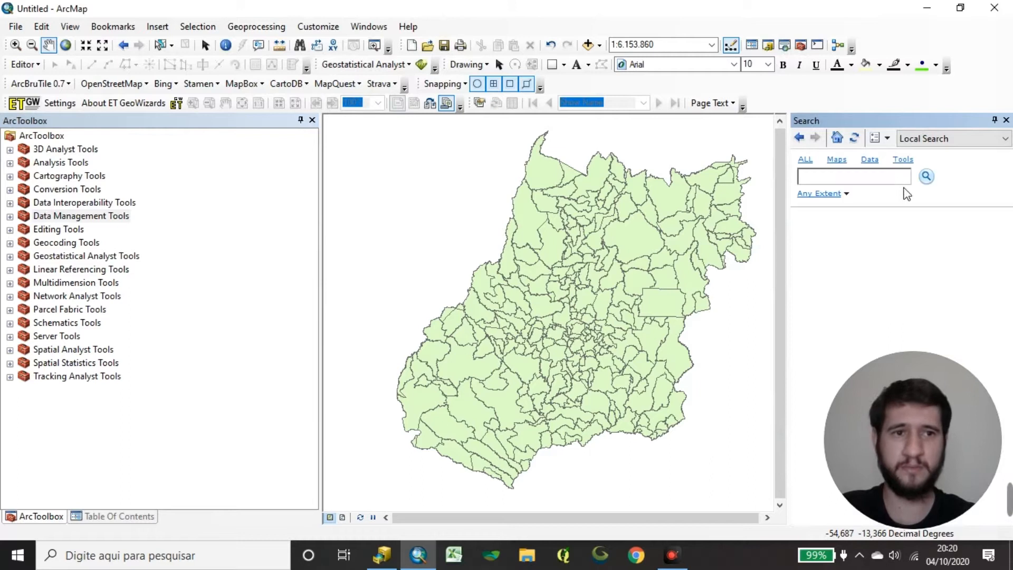
pyautogui.write('DISSOLVE')
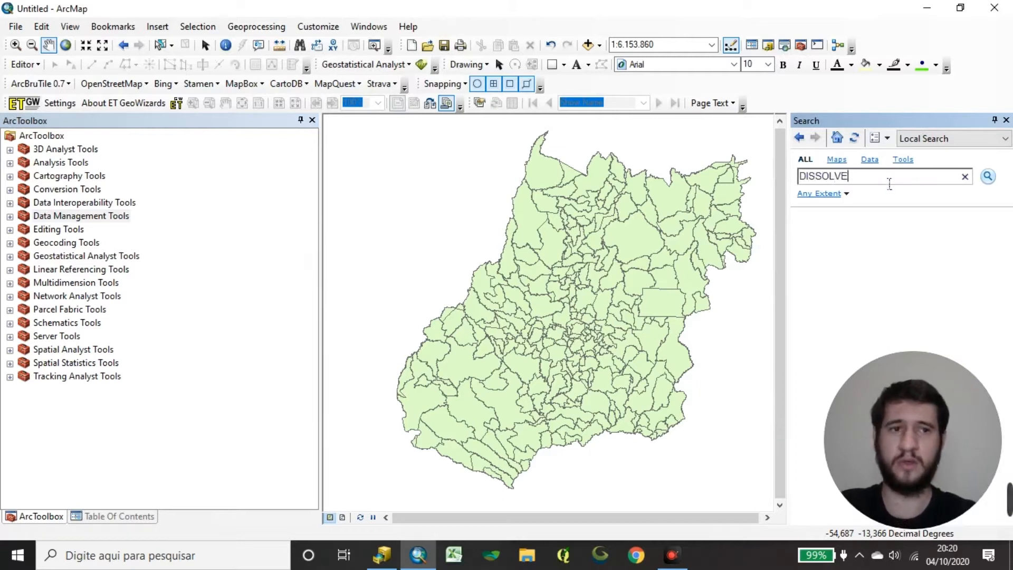
pyautogui.press('Return')
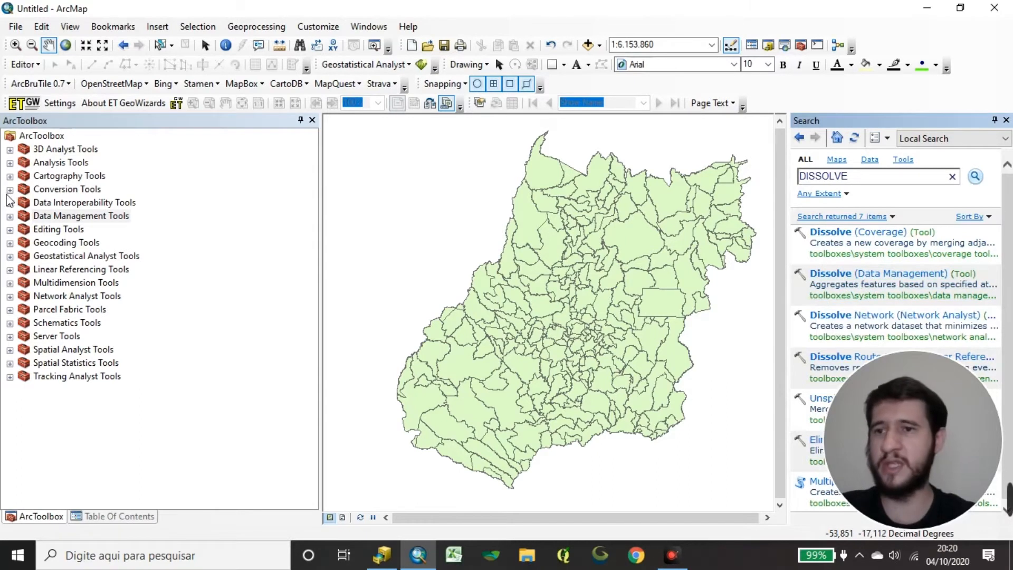
# Start the Dissolve tool from the Generalization toolset of Data Management Tools with Municipios2017 as the input features.
pyautogui.scroll(-2, 20, 219)
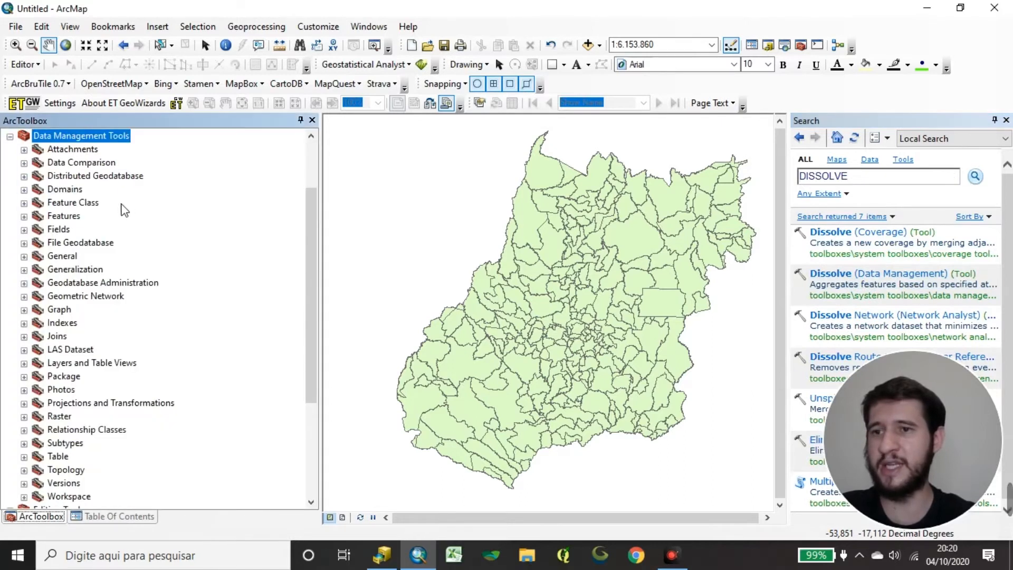
pyautogui.click(23, 270)
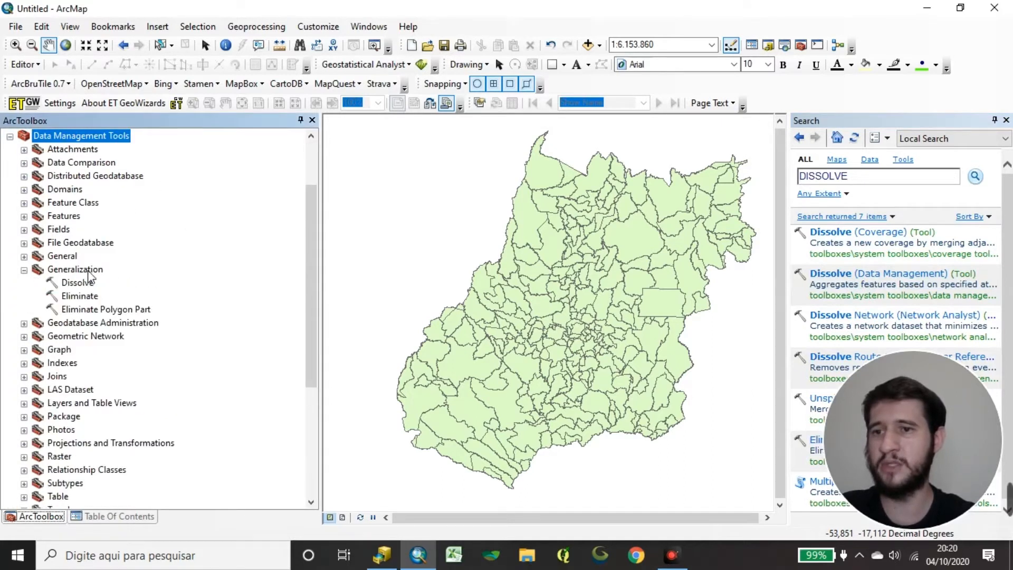
pyautogui.click(77, 283)
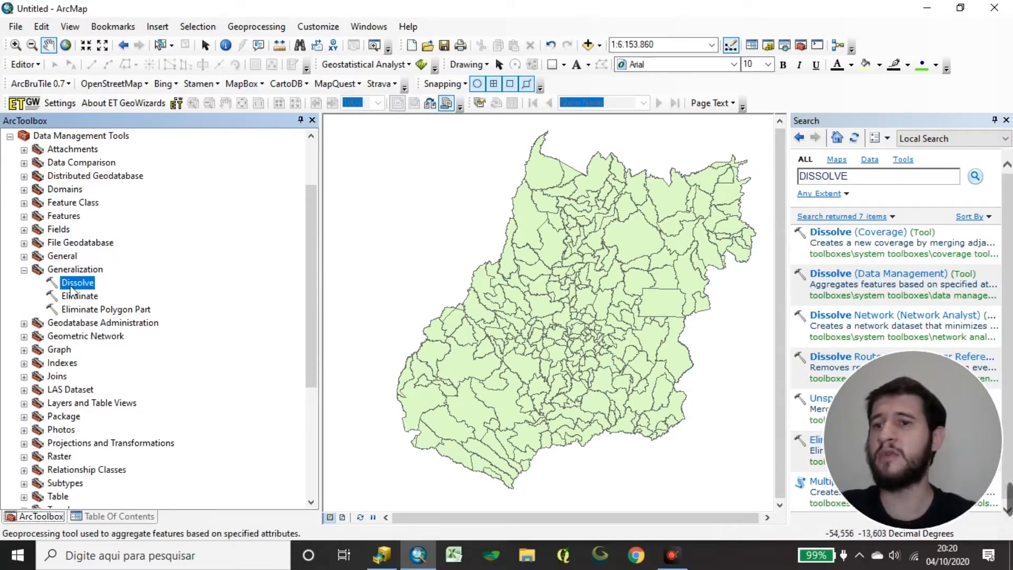
pyautogui.doubleClick(77, 284)
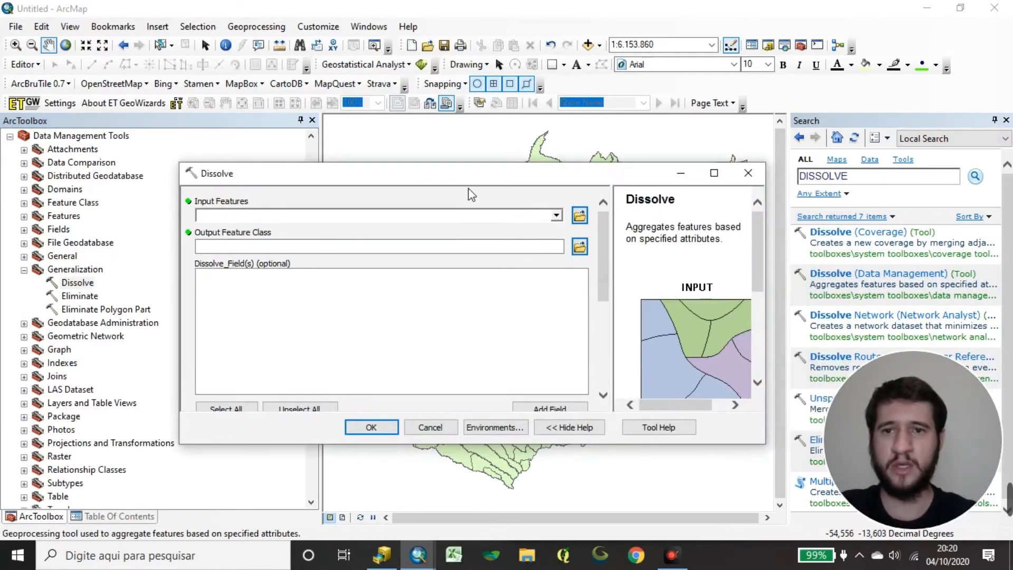
pyautogui.click(557, 216)
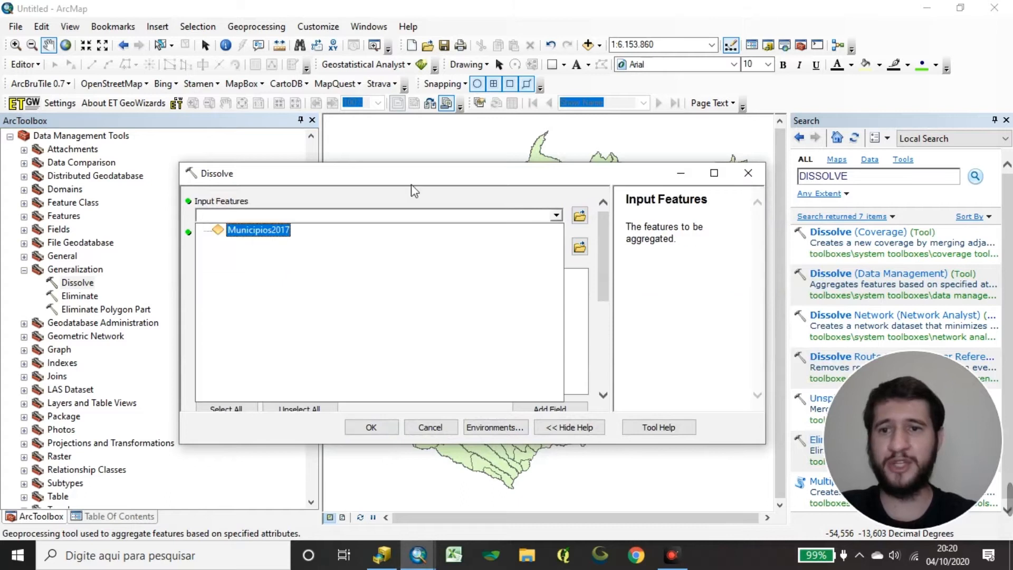
pyautogui.click(271, 235)
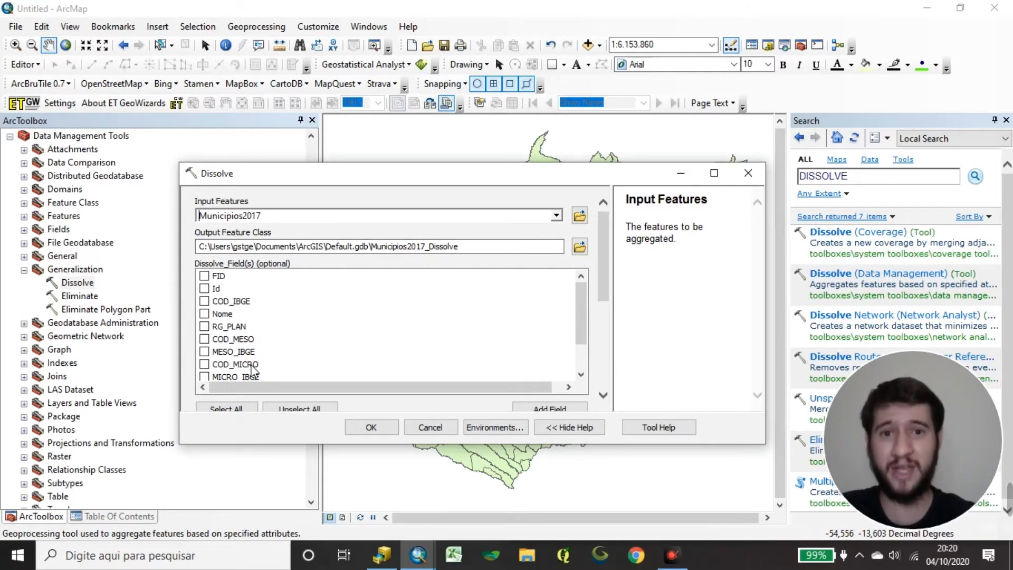
# Choose MESO_IBGE as the only dissolve field for aggregating the municipalities.
pyautogui.moveTo(581, 296)
pyautogui.mouseDown()
pyautogui.moveTo(584, 315)
pyautogui.moveTo(574, 293)
pyautogui.mouseUp()
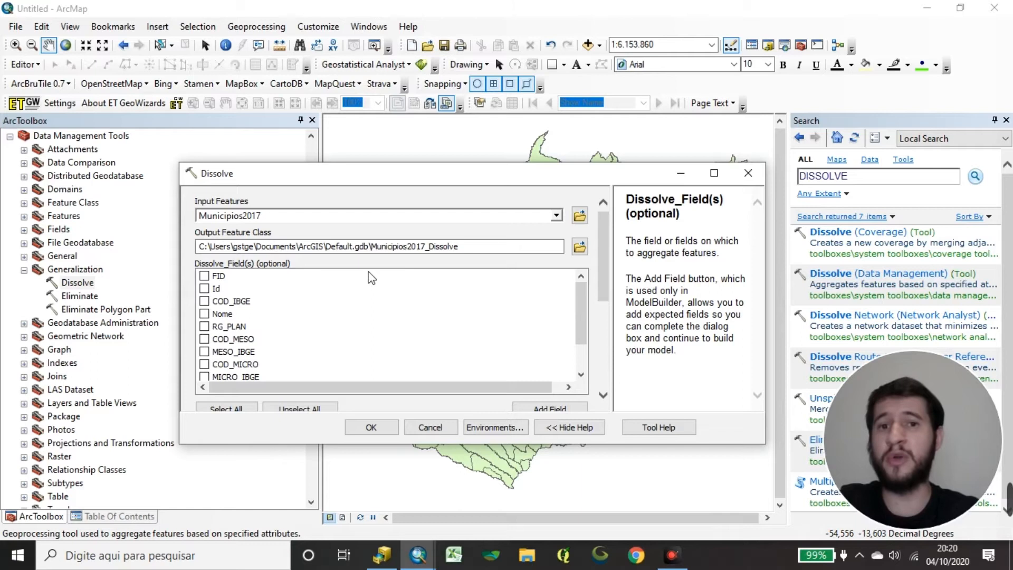
pyautogui.moveTo(581, 332); pyautogui.dragTo(590, 290)
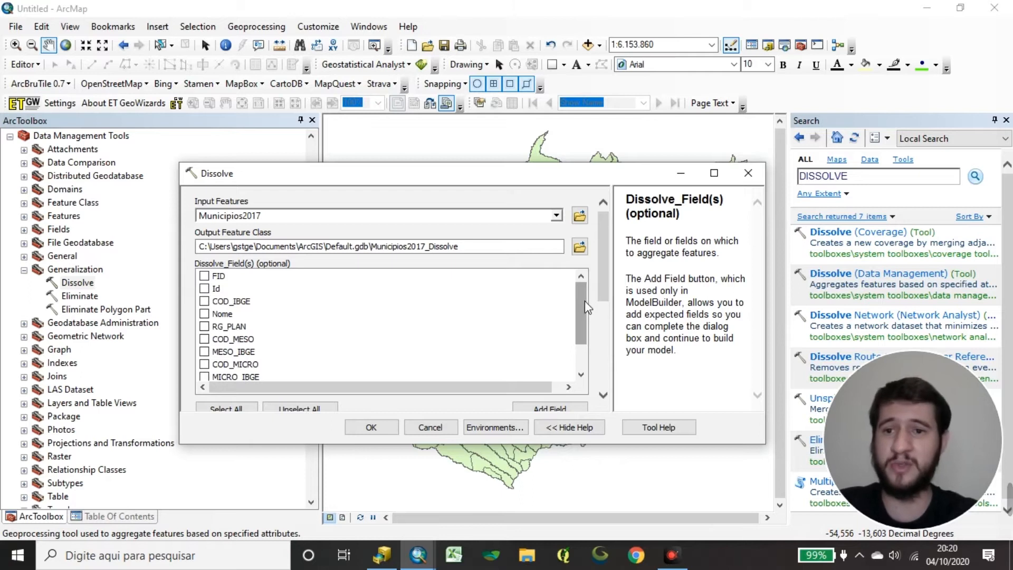
pyautogui.moveTo(584, 300); pyautogui.dragTo(581, 316)
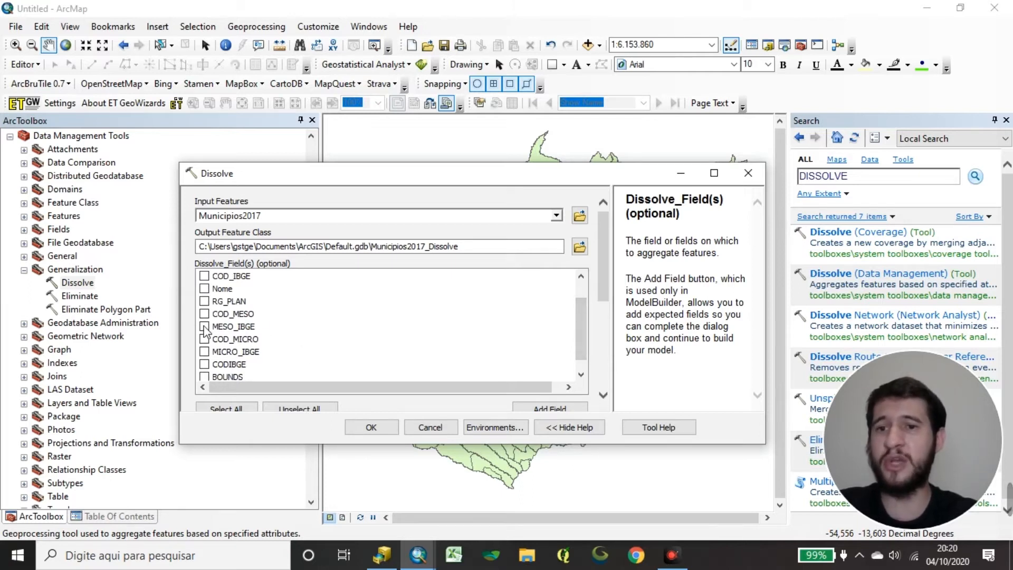
pyautogui.scroll(2, 205, 329)
pyautogui.scroll(-3, 203, 287)
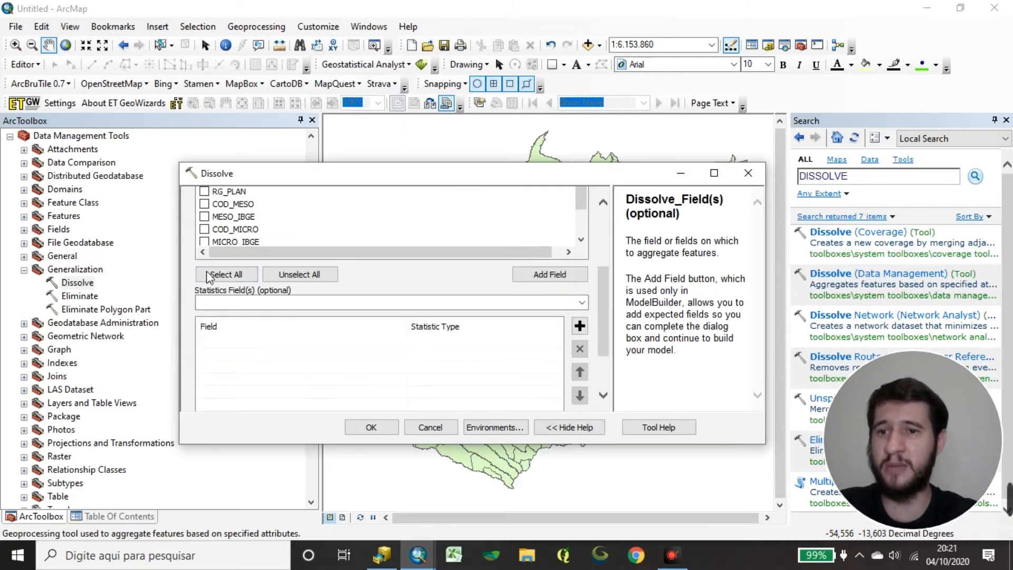
pyautogui.scroll(5, 203, 288)
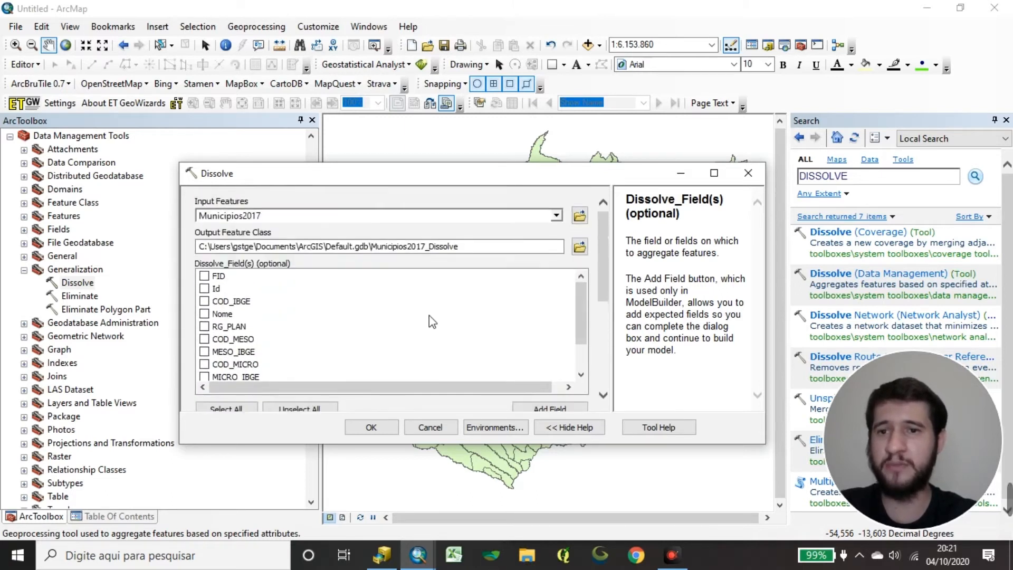
pyautogui.scroll(-1, 429, 315)
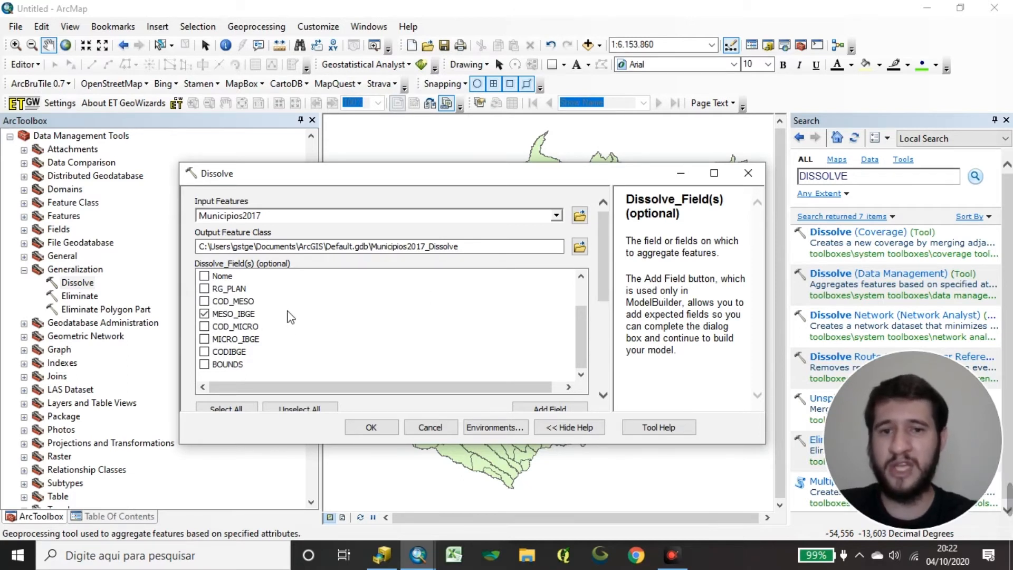
# Review the chosen dissolve field and examine the statistics fields and multipart options of the Dissolve tool.
pyautogui.scroll(1, 294, 318)
pyautogui.scroll(-1, 305, 318)
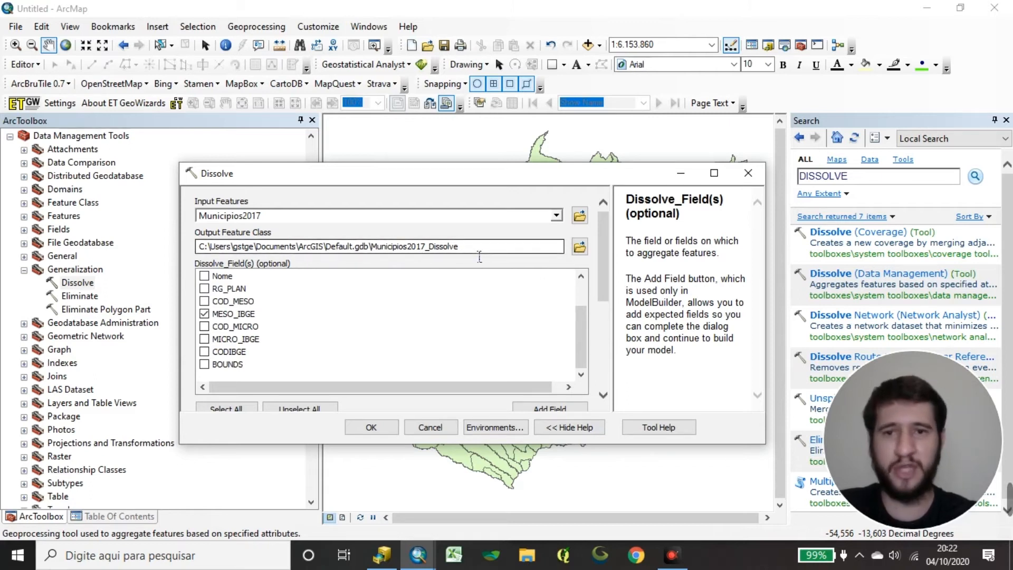
pyautogui.moveTo(603, 236); pyautogui.dragTo(618, 326)
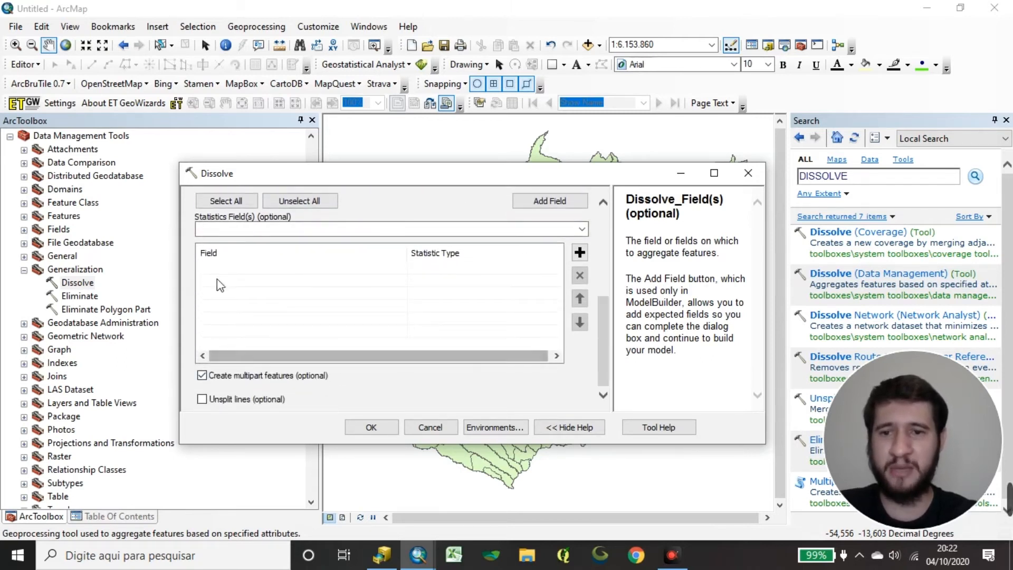
# Run the dissolve by MESO_IBGE with multipart features enabled and no statistics fields.
pyautogui.moveTo(390, 356); pyautogui.dragTo(444, 350)
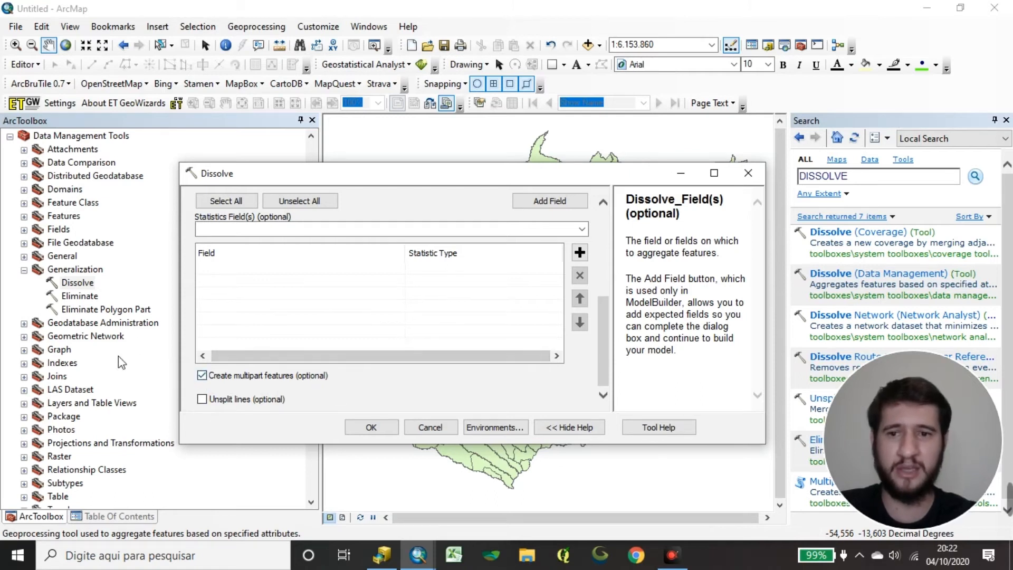
pyautogui.moveTo(606, 322)
pyautogui.mouseDown()
pyautogui.moveTo(627, 232)
pyautogui.moveTo(622, 315)
pyautogui.mouseUp()
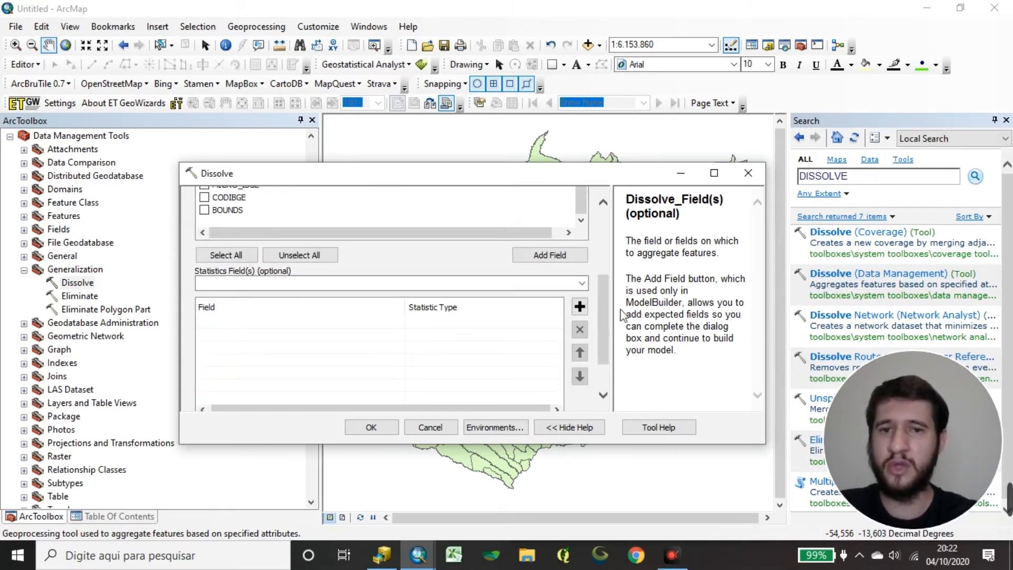
pyautogui.click(583, 283)
pyautogui.click(584, 281)
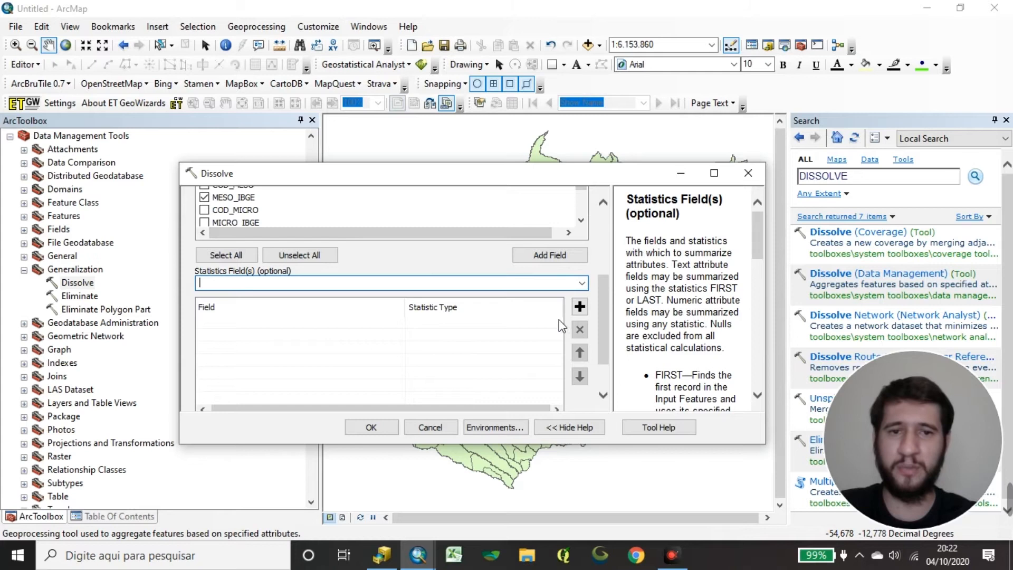
pyautogui.moveTo(603, 299); pyautogui.dragTo(612, 338)
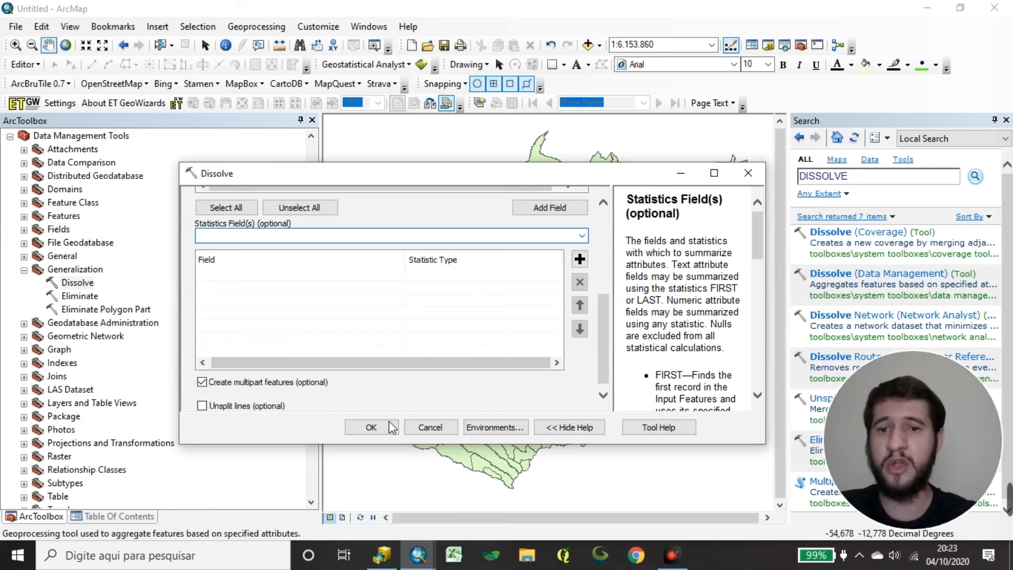
pyautogui.click(388, 427)
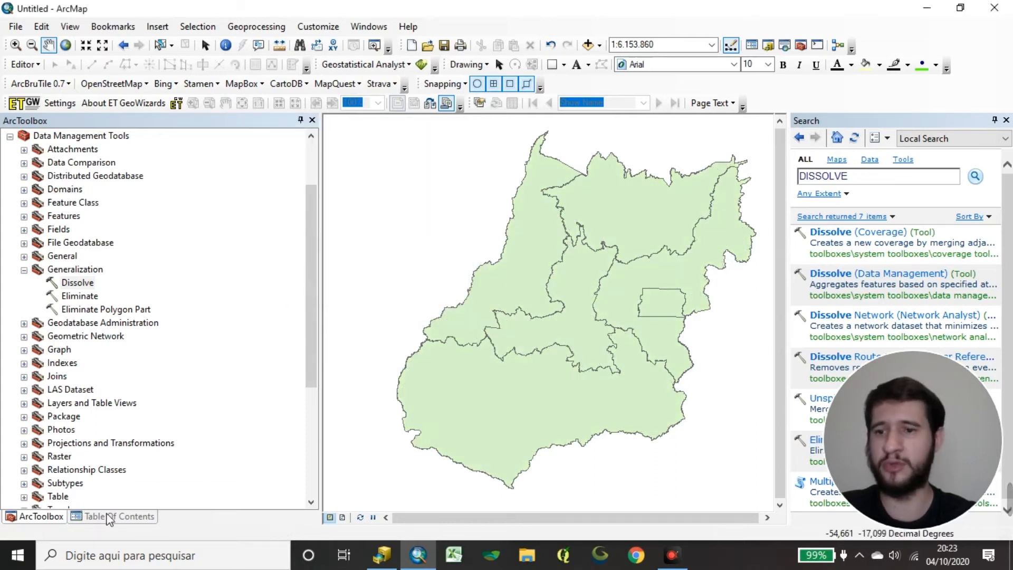
# Hide the Municipios2017 layer and open the attribute table of Municipios2017_Dissolve to examine its MESO_IBGE records.
pyautogui.click(111, 516)
pyautogui.click(38, 196)
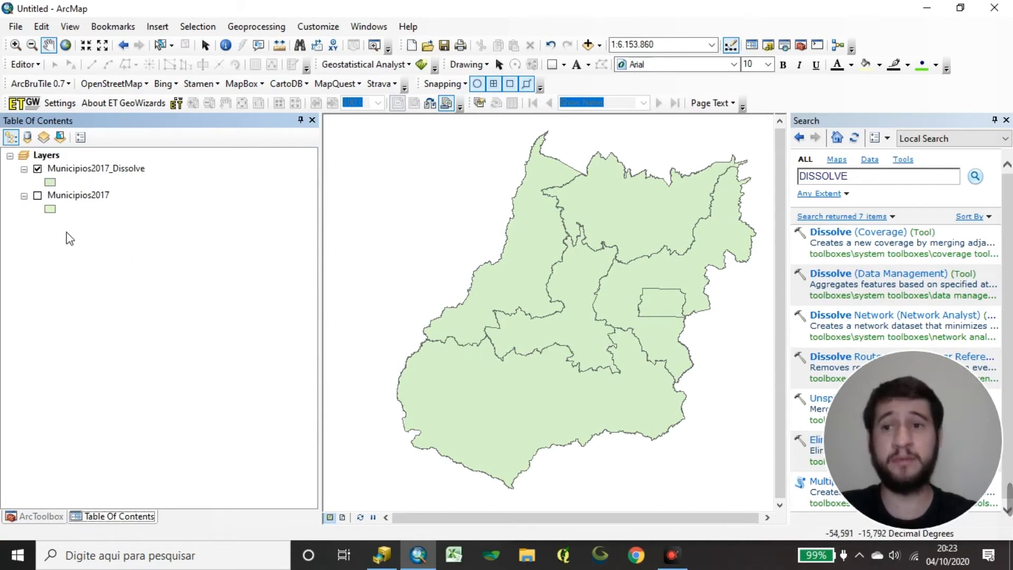
pyautogui.rightClick(129, 169)
pyautogui.click(163, 209)
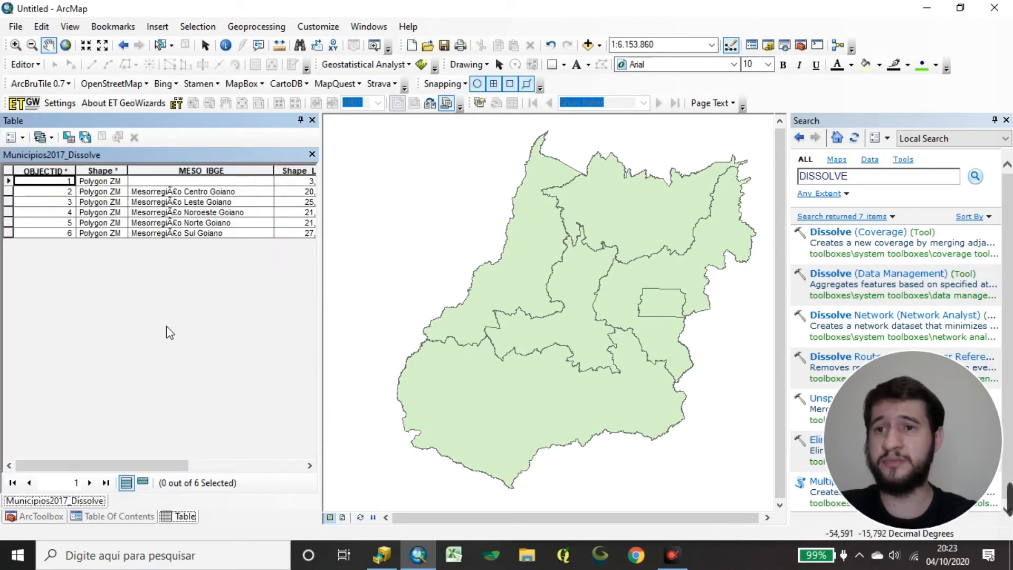
pyautogui.moveTo(112, 464); pyautogui.dragTo(172, 465)
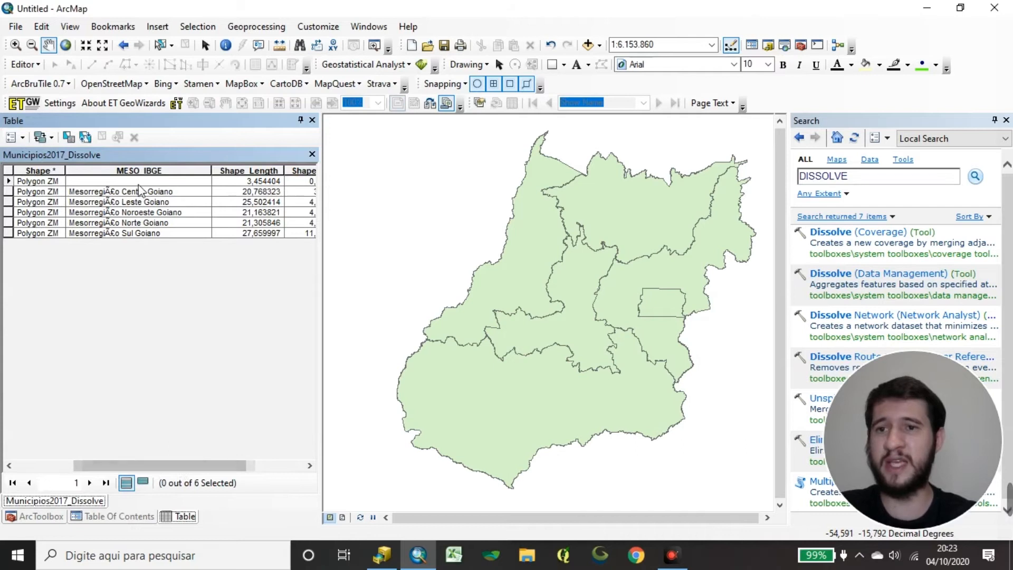
pyautogui.moveTo(7, 191); pyautogui.dragTo(8, 222)
pyautogui.click(185, 45)
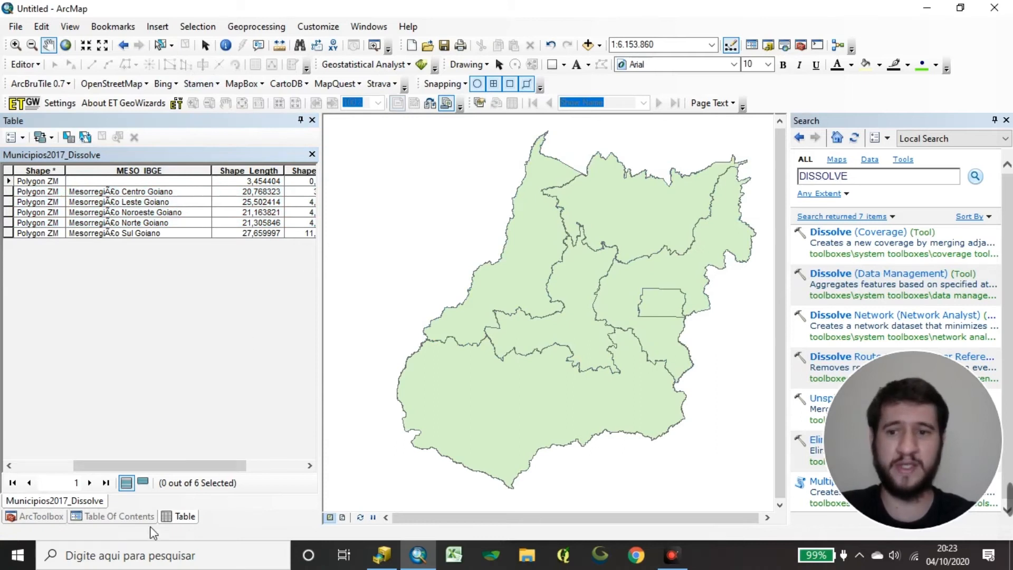
# Turn the Municipios2017 layer back on and return to the Municipios2017_Dissolve attribute table.
pyautogui.click(138, 517)
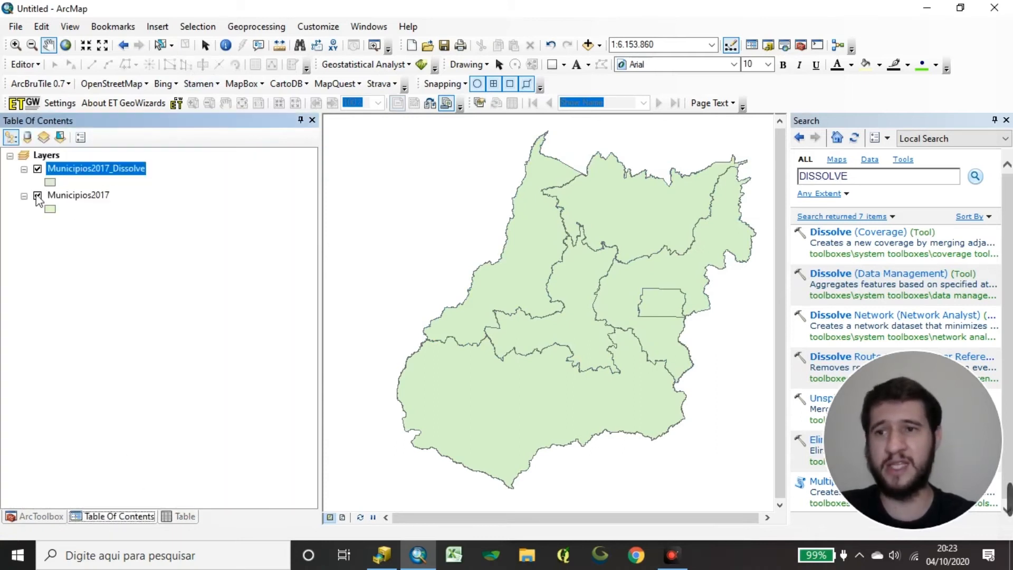
pyautogui.click(90, 199)
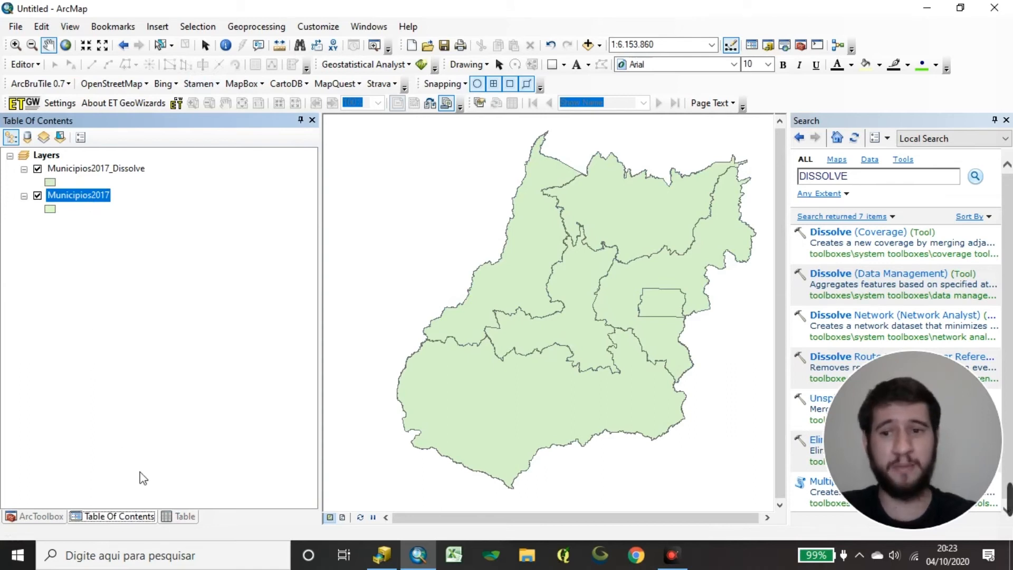
pyautogui.click(174, 517)
pyautogui.click(105, 304)
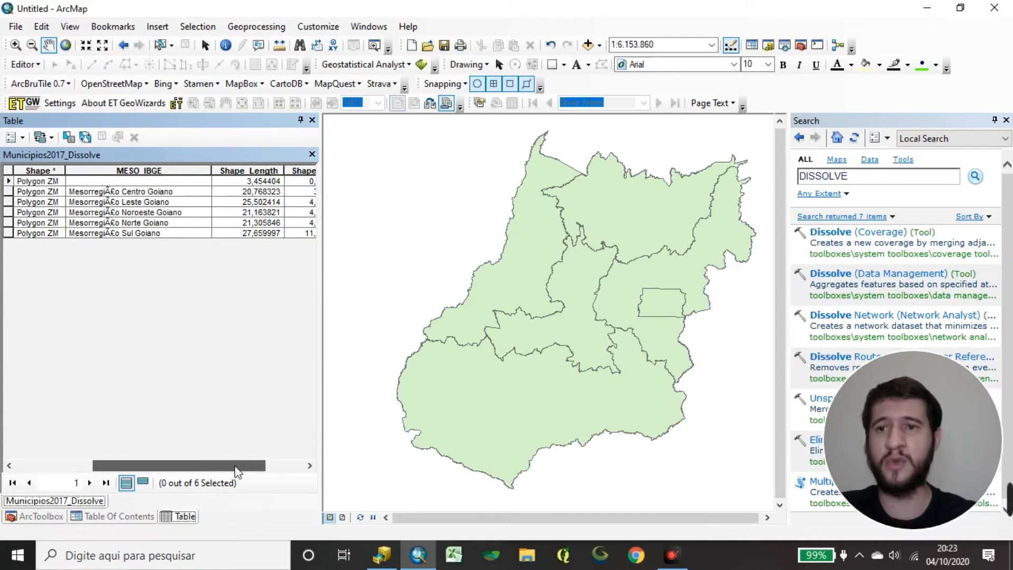
# Select the mesoregion records one after another to locate each on the map, ending with the record whose MESO_IBGE is blank.
pyautogui.click(7, 192)
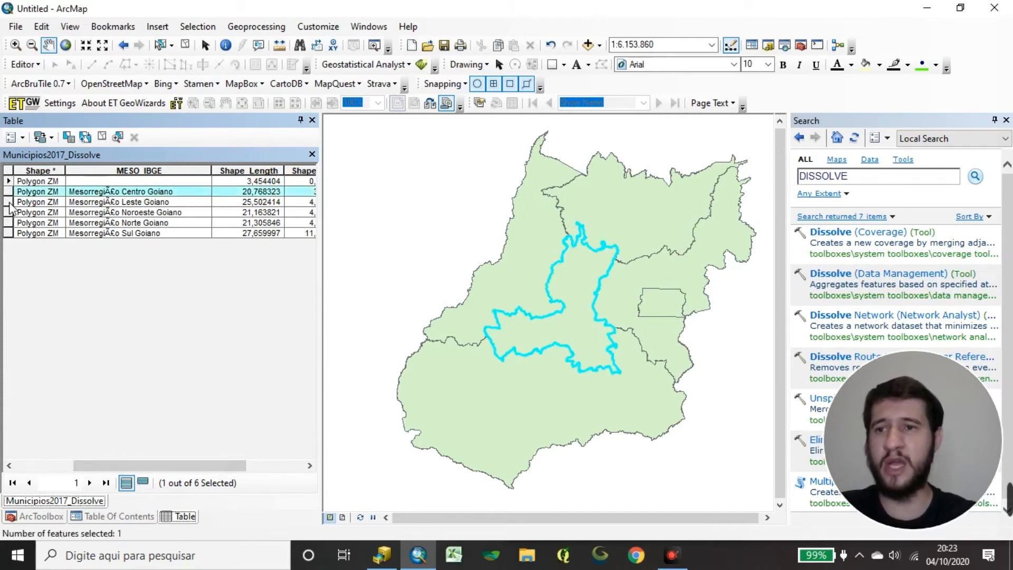
pyautogui.click(9, 203)
pyautogui.click(8, 213)
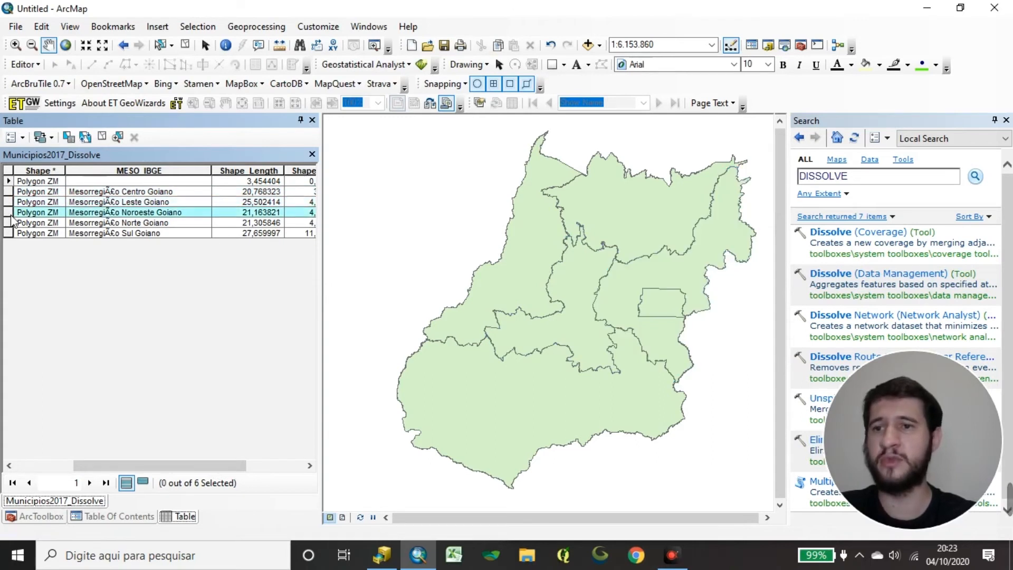
pyautogui.click(8, 224)
pyautogui.click(8, 233)
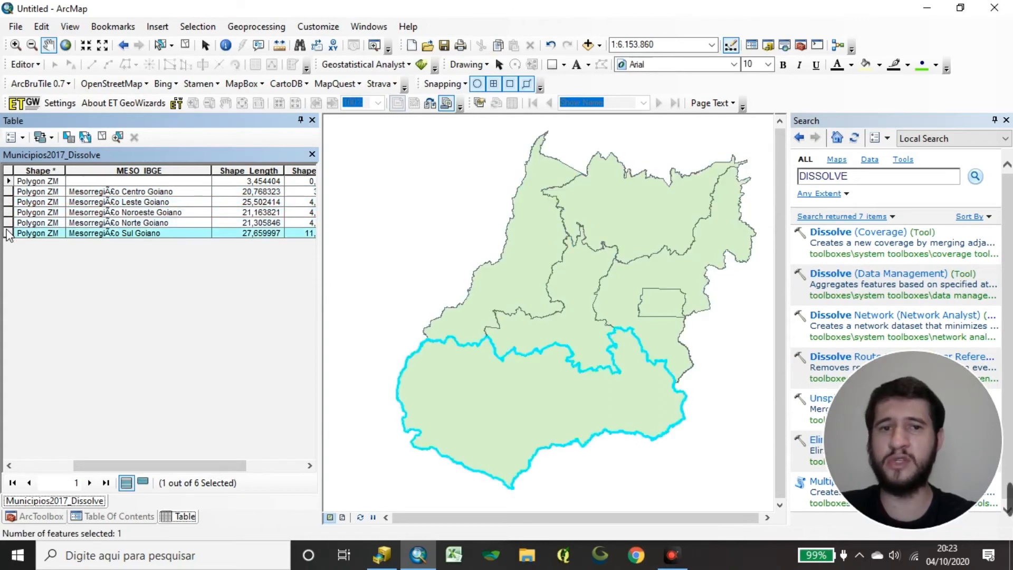
pyautogui.click(8, 181)
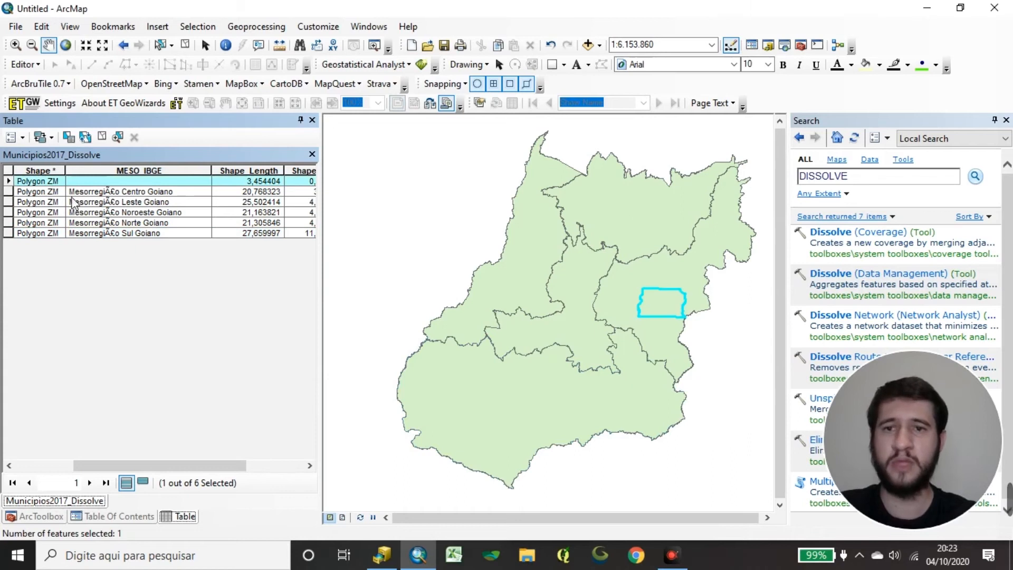
pyautogui.click(180, 181)
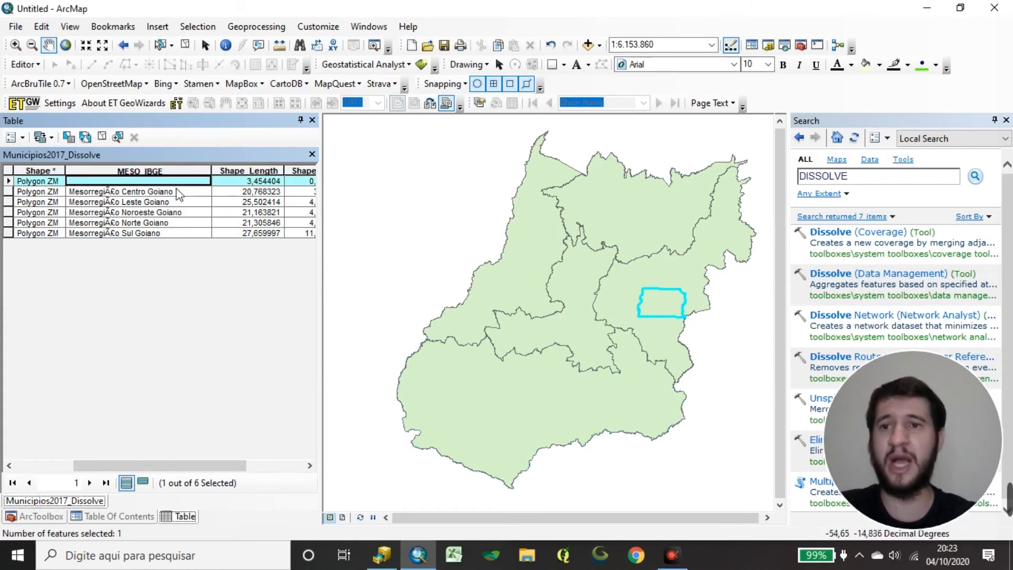
# Examine the selected polygon without a mesoregion name on the map, up close and in relation to the surrounding mesoregions.
pyautogui.scroll(-5, 708, 310)
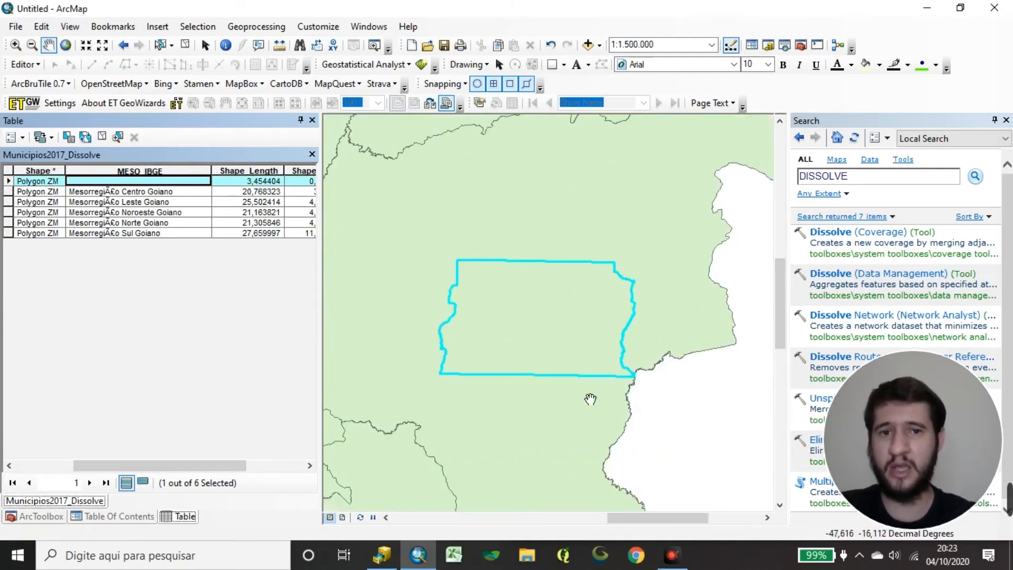
pyautogui.scroll(3, 573, 287)
pyautogui.scroll(3, 573, 287)
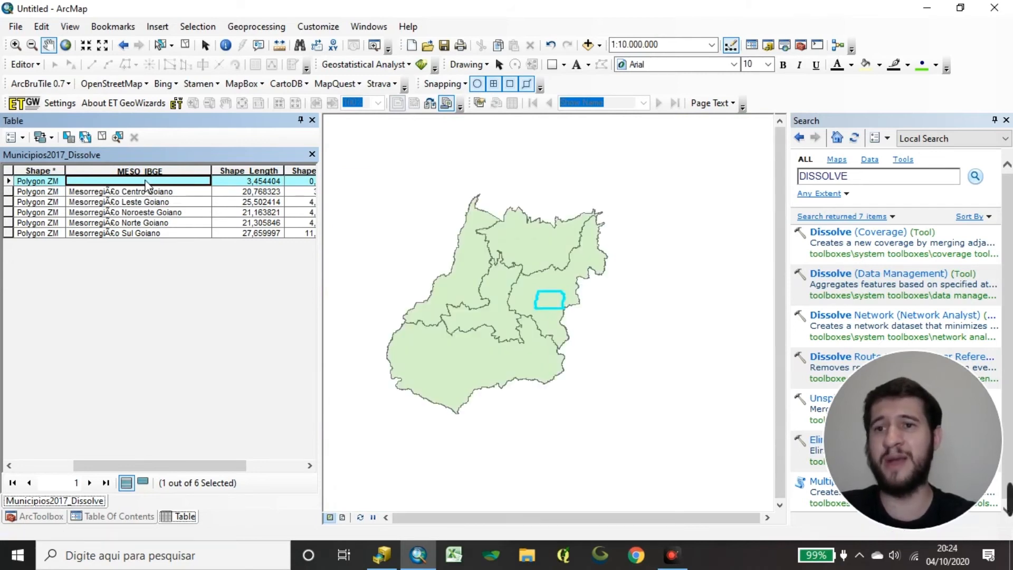
pyautogui.scroll(-1, 568, 303)
pyautogui.scroll(-3, 568, 303)
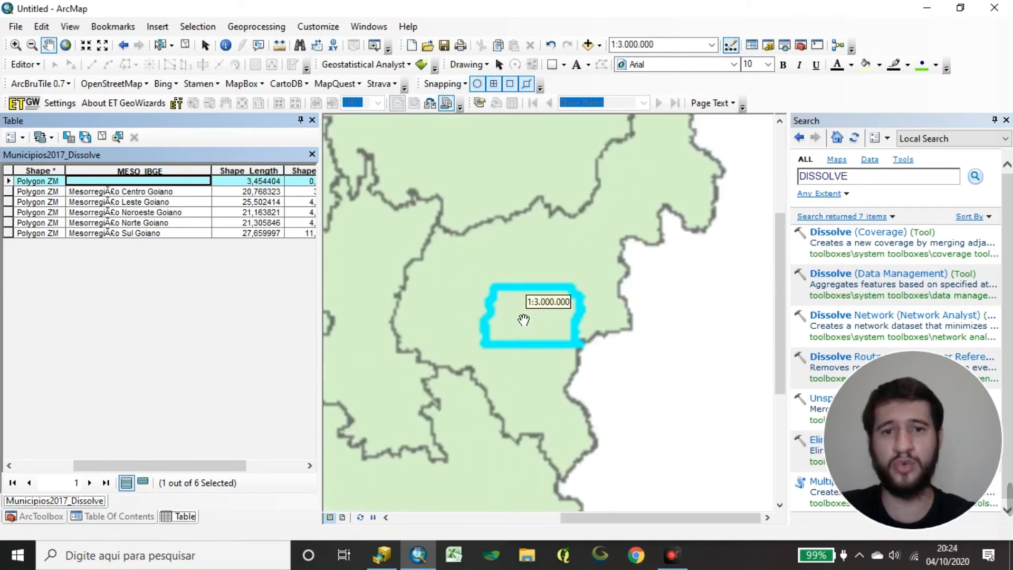
pyautogui.scroll(1, 536, 334)
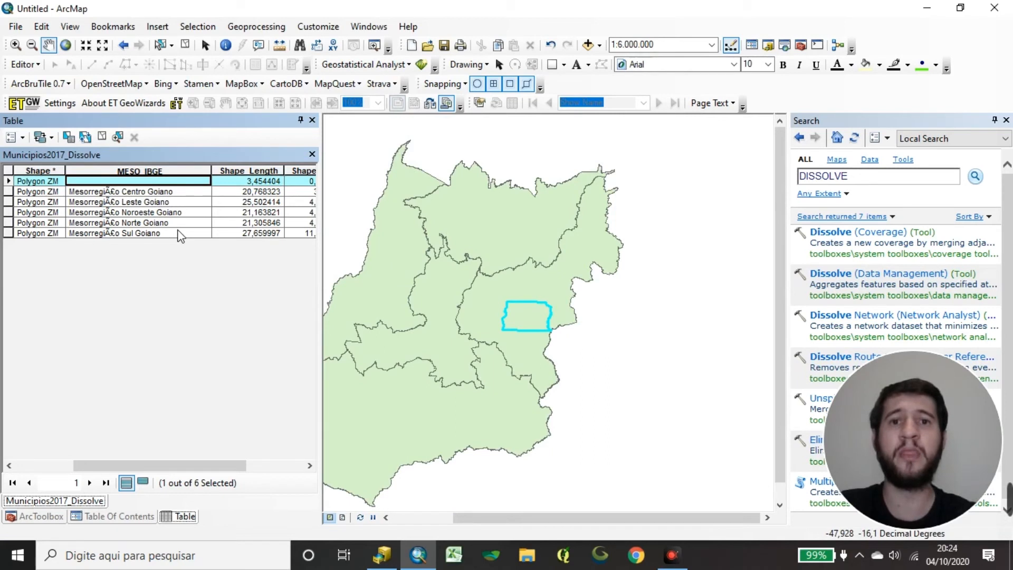
pyautogui.moveTo(507, 333); pyautogui.dragTo(615, 325)
pyautogui.click(74, 362)
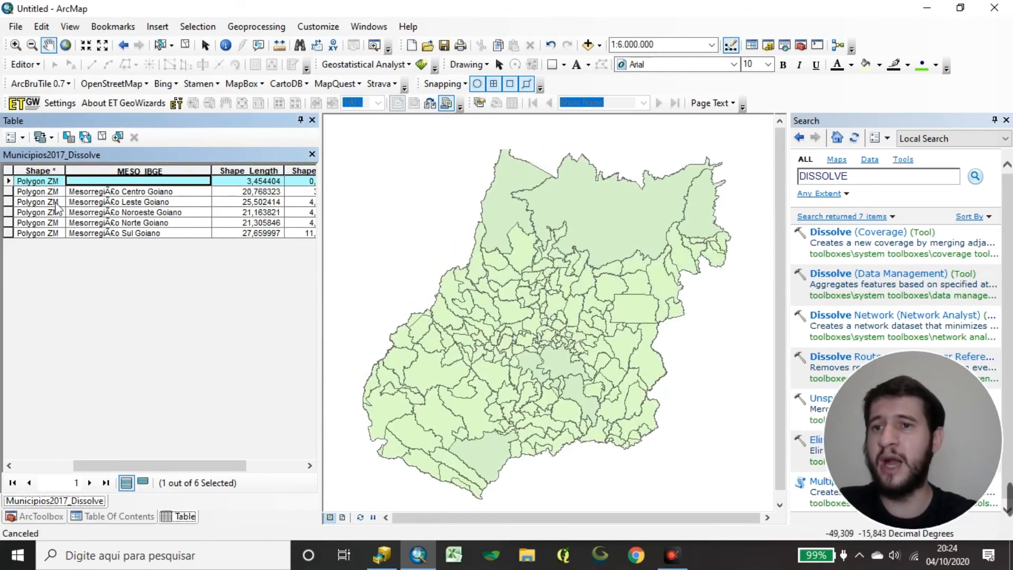
# Close the attribute table and hide the Municipios2017_Dissolve layer so that only Municipios2017 is displayed.
pyautogui.click(312, 154)
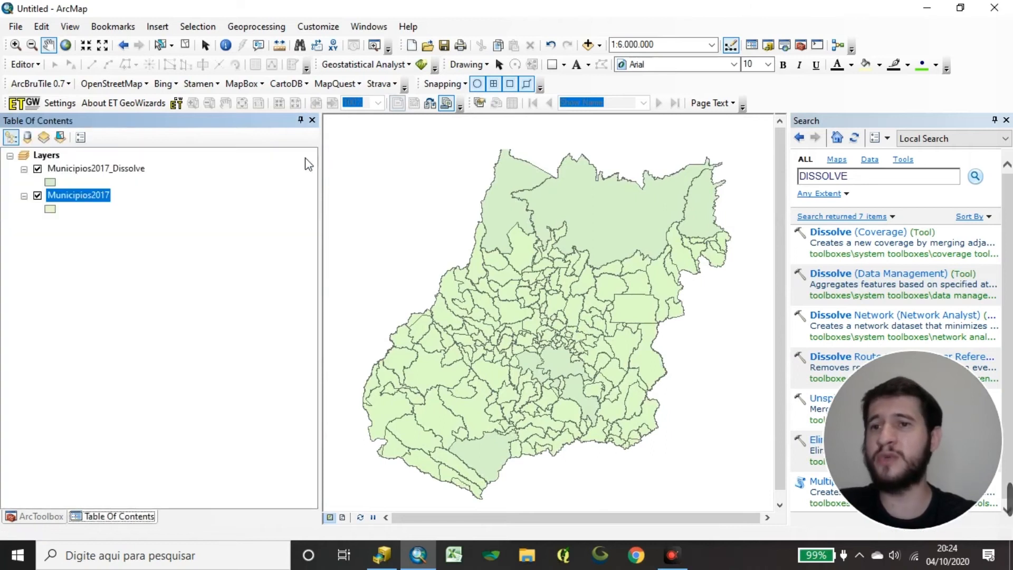
pyautogui.click(86, 170)
pyautogui.click(117, 257)
pyautogui.click(69, 169)
pyautogui.click(37, 169)
pyautogui.click(37, 196)
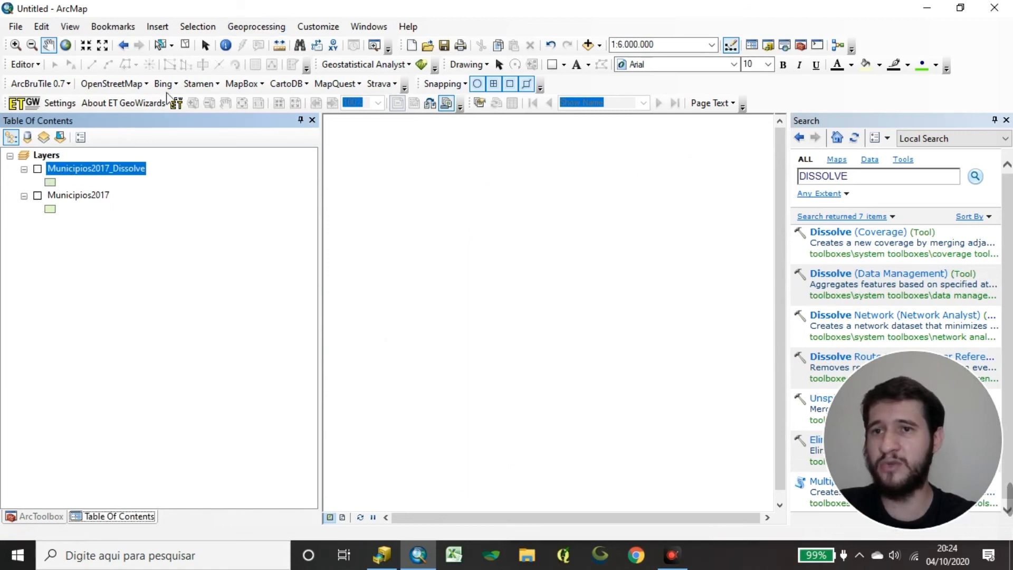
pyautogui.click(37, 195)
# Start another Dissolve with Municipios2017 as the input features.
pyautogui.click(257, 27)
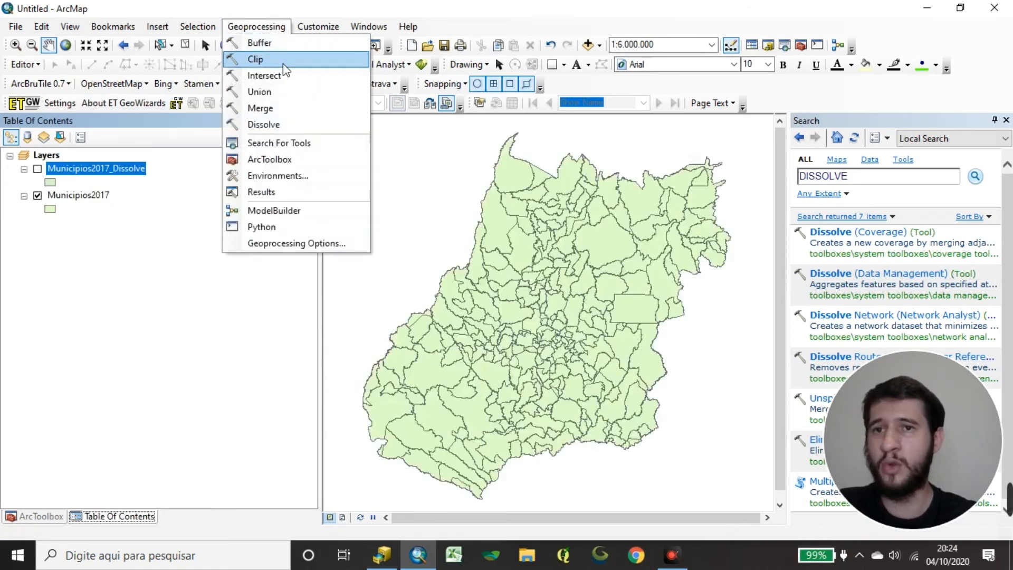
pyautogui.click(262, 125)
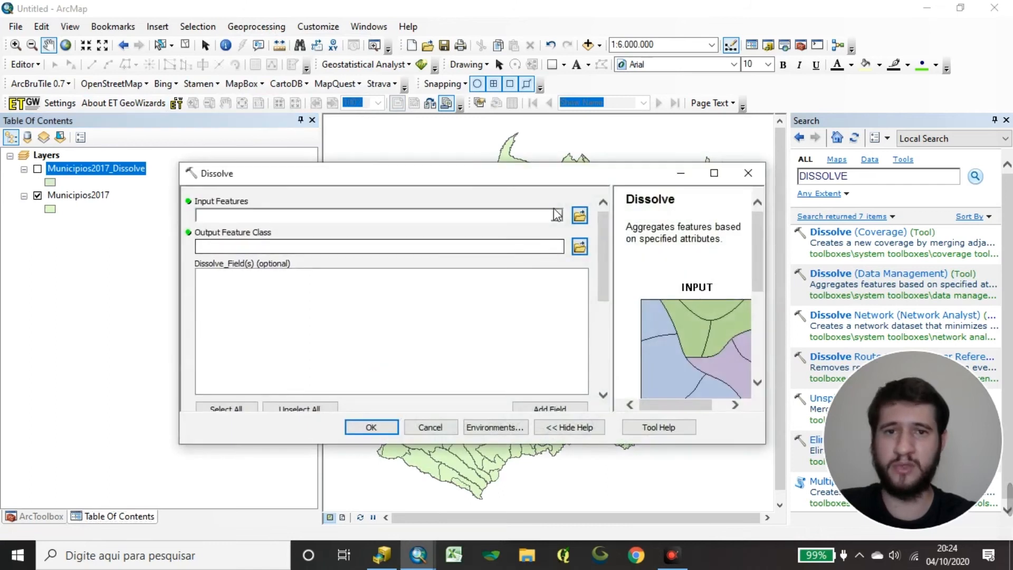
pyautogui.click(556, 216)
pyautogui.click(285, 246)
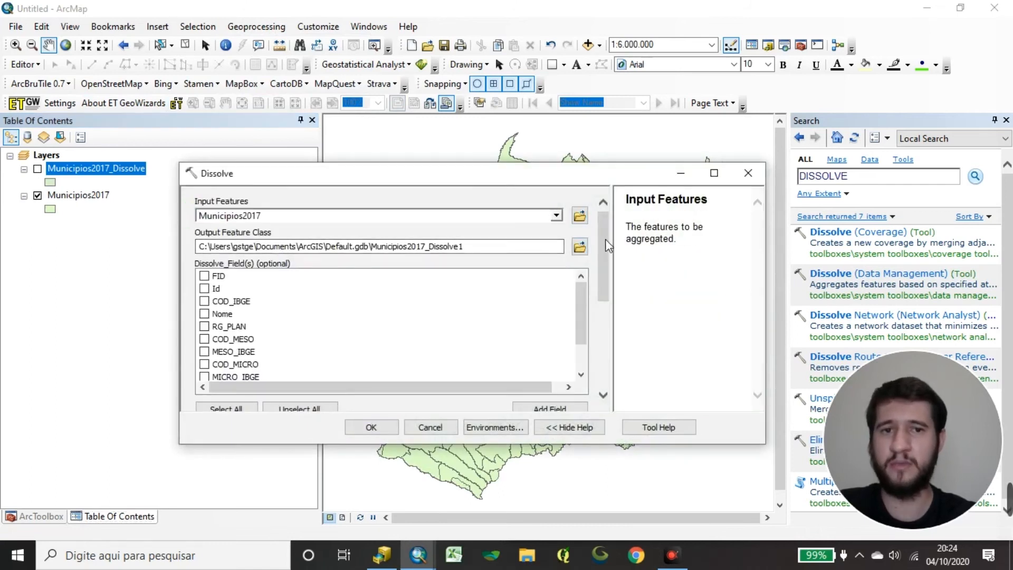
pyautogui.scroll(-3, 608, 245)
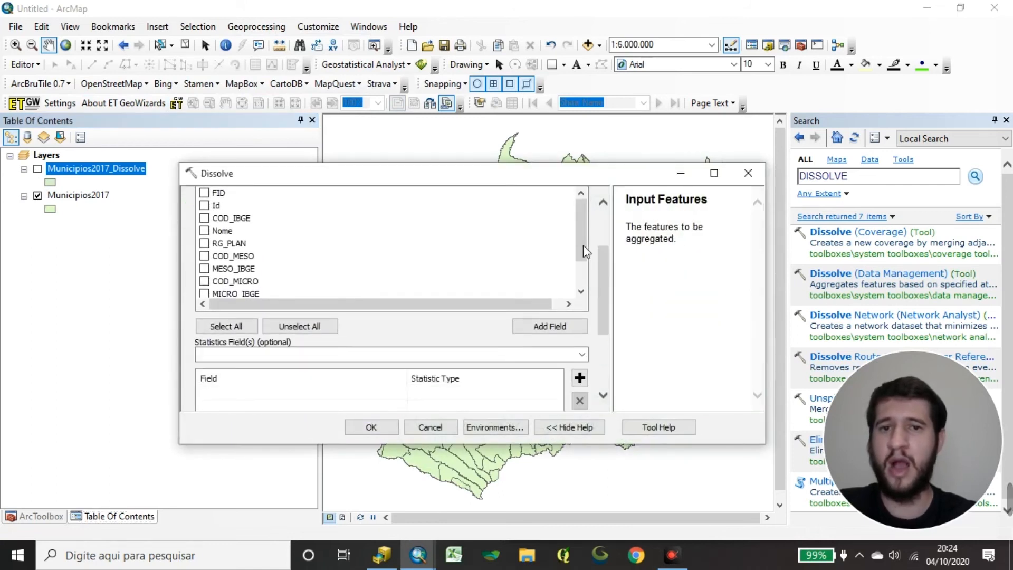
# Choose RG_PLAN and MICRO_IBGE as the dissolve fields and run the tool with output Municipios2017_Dissolve1.
pyautogui.moveTo(577, 229); pyautogui.dragTo(578, 254)
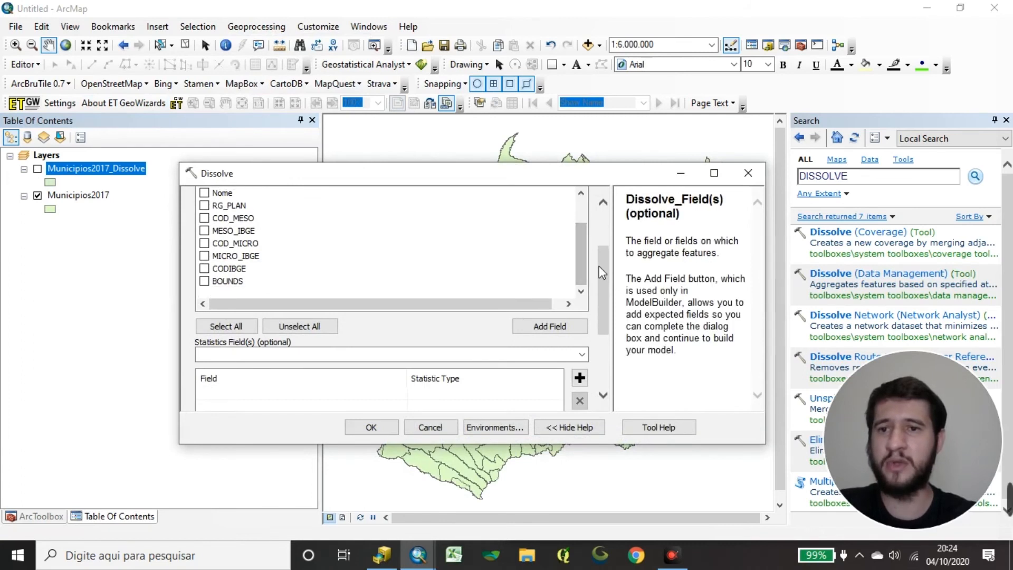
pyautogui.scroll(1, 599, 266)
pyautogui.click(204, 239)
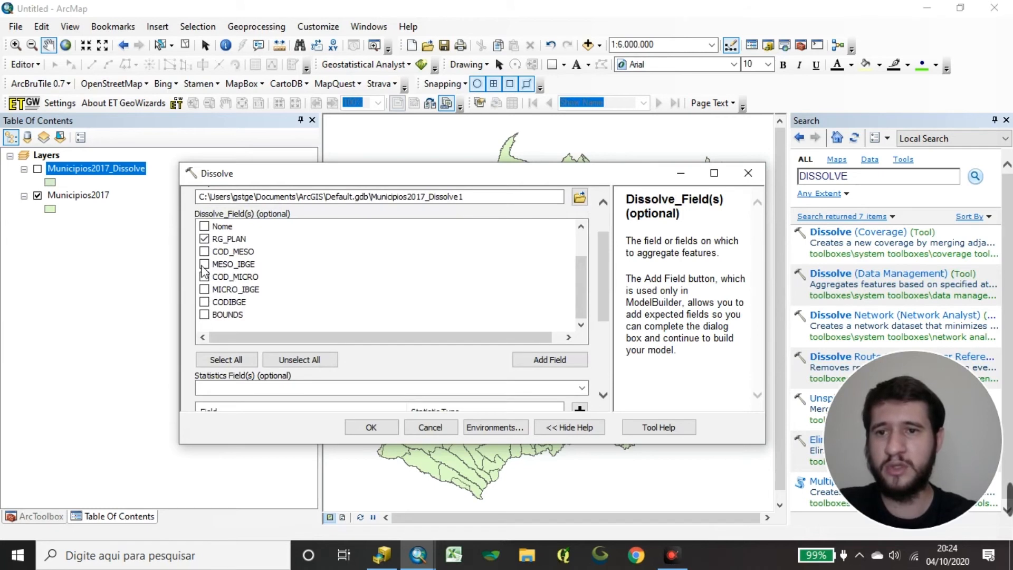
pyautogui.click(204, 290)
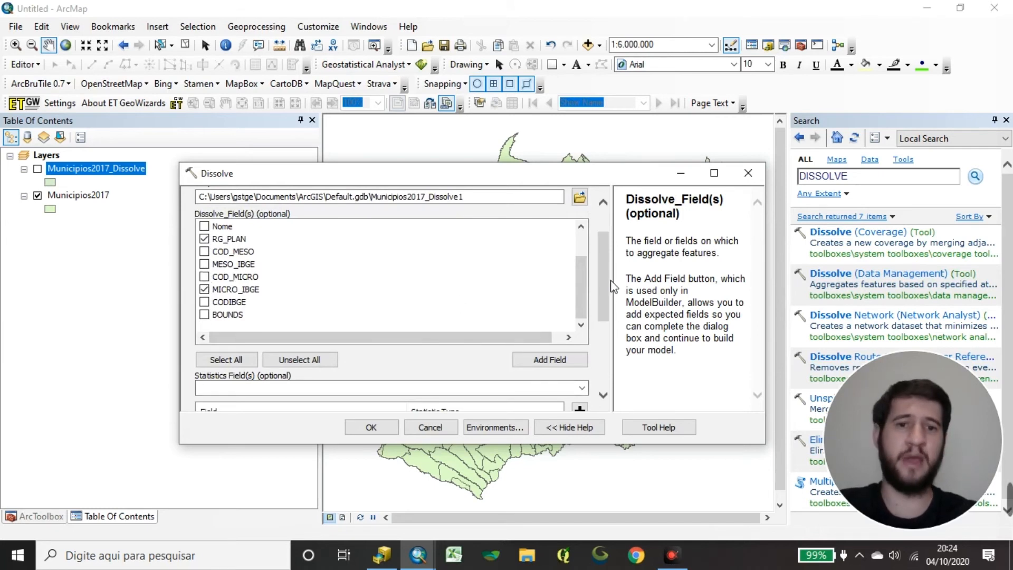
pyautogui.scroll(-5, 612, 287)
pyautogui.scroll(8, 613, 287)
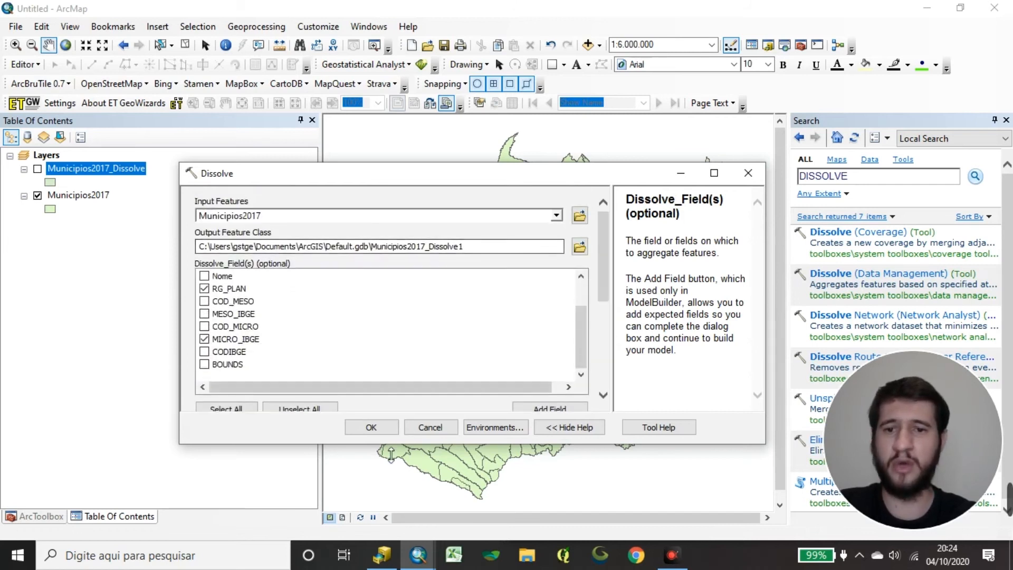
pyautogui.click(384, 428)
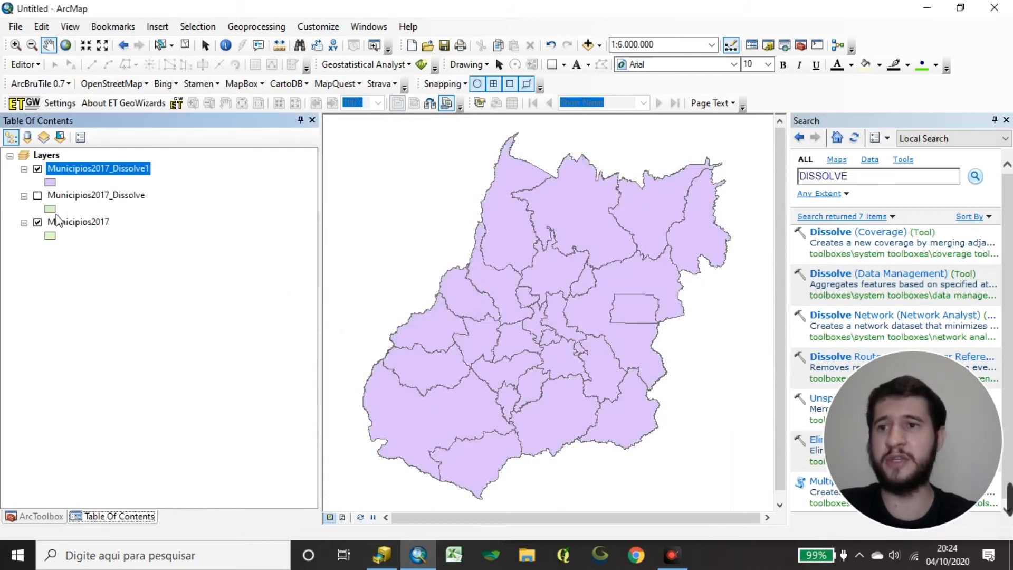
# Move Municipios2017_Dissolve1 below Municipios2017_Dissolve and open its attribute table to examine the RG_PLAN and microregion fields.
pyautogui.moveTo(100, 174); pyautogui.dragTo(68, 226)
pyautogui.rightClick(70, 199)
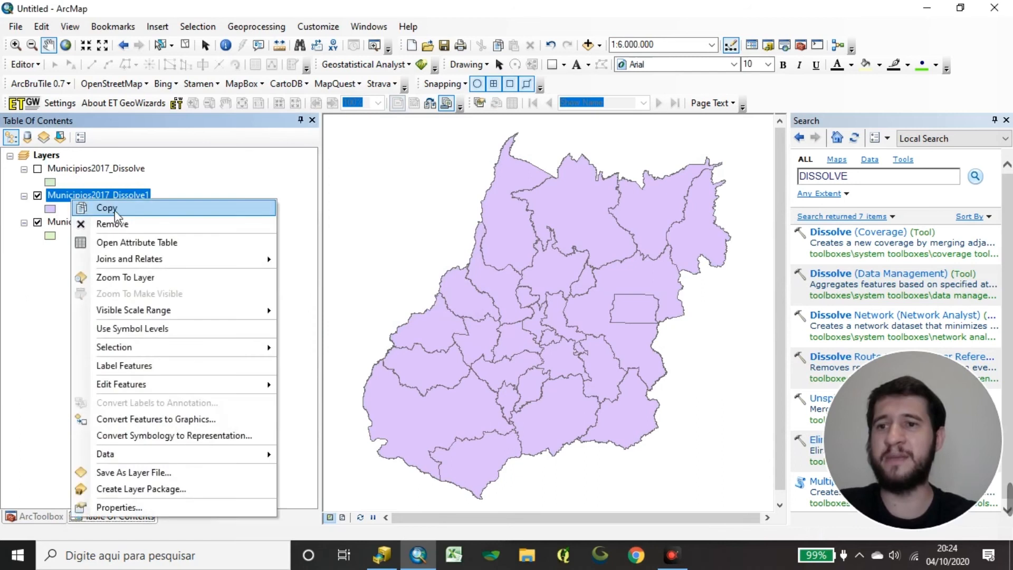
pyautogui.click(158, 242)
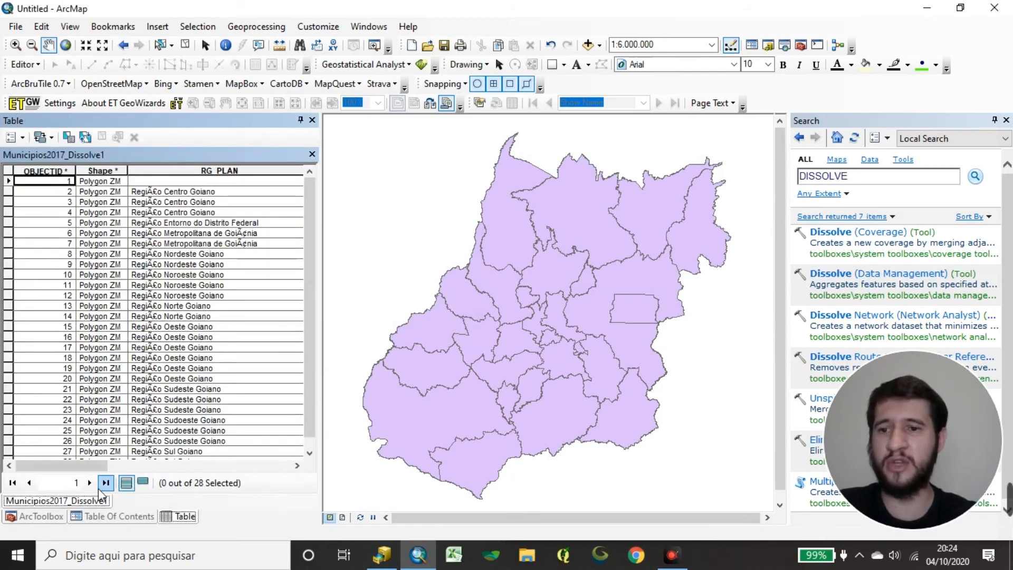
pyautogui.moveTo(76, 467); pyautogui.dragTo(130, 467)
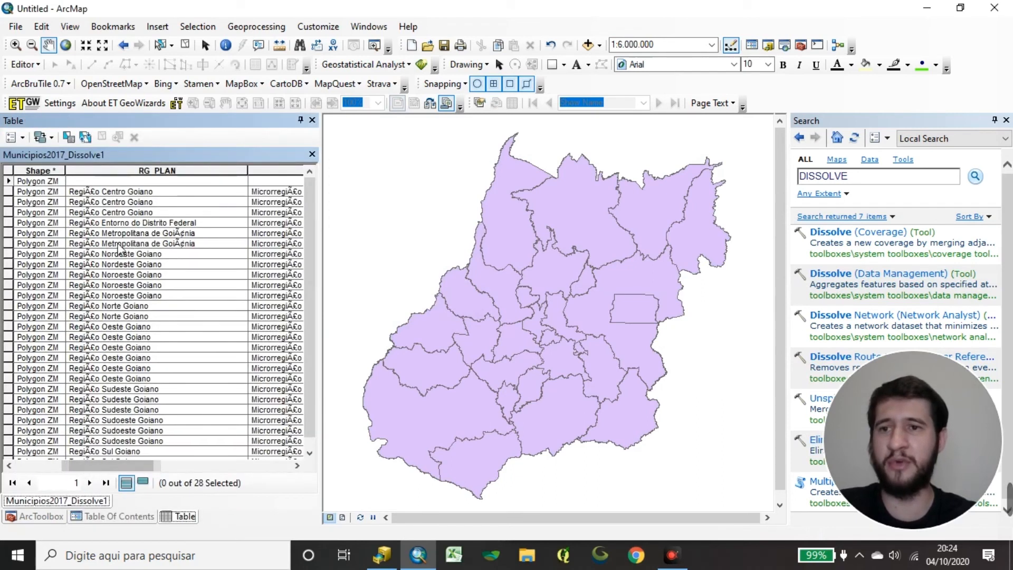
# Sort the Municipios2017_Dissolve1 table by MICRO_IBGE and compare each microregion with its RG_PLAN region.
pyautogui.click(8, 192)
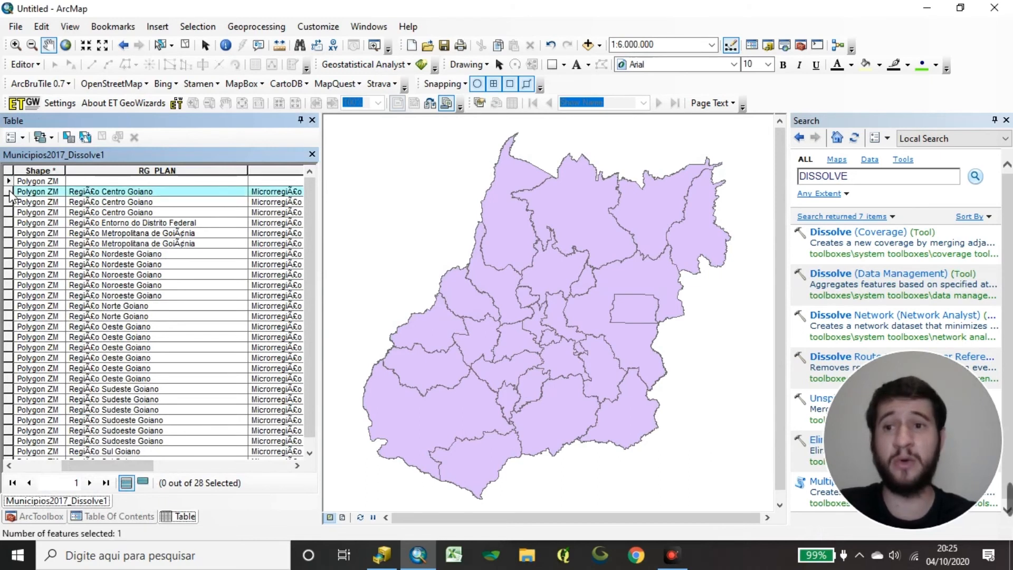
pyautogui.moveTo(9, 196); pyautogui.dragTo(16, 219)
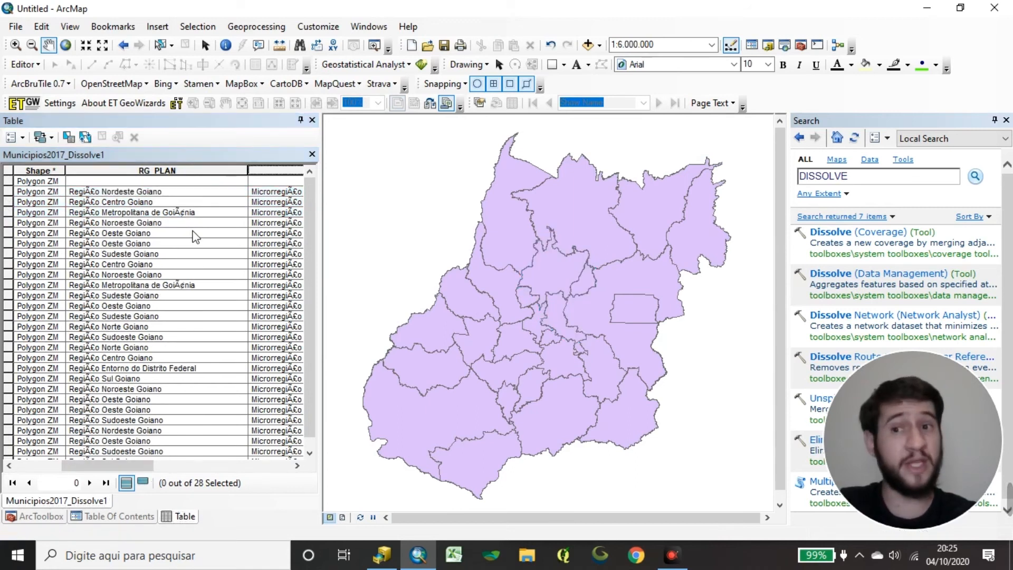
pyautogui.moveTo(113, 467); pyautogui.dragTo(140, 447)
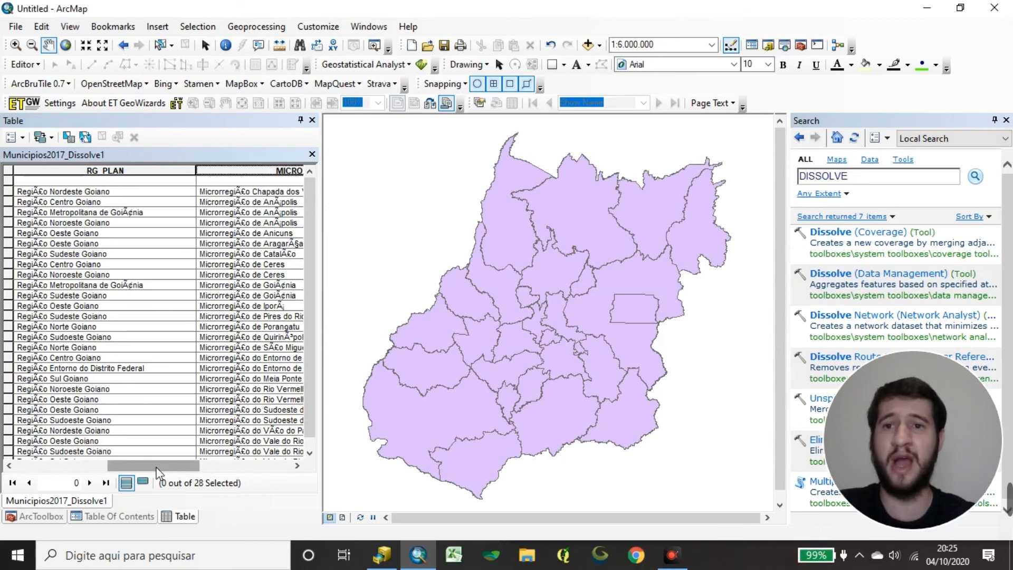
pyautogui.click(269, 214)
pyautogui.click(124, 191)
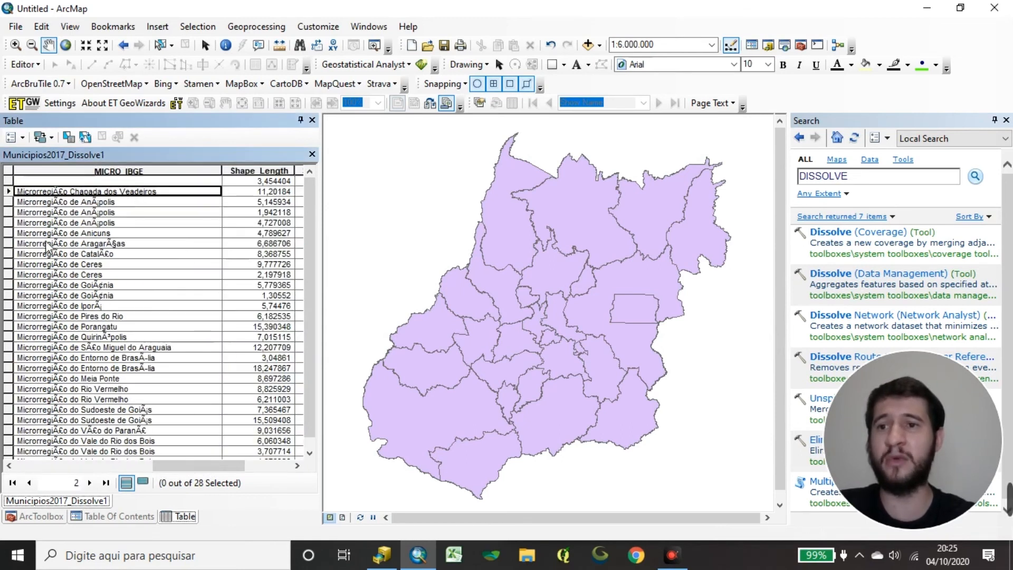
pyautogui.click(127, 203)
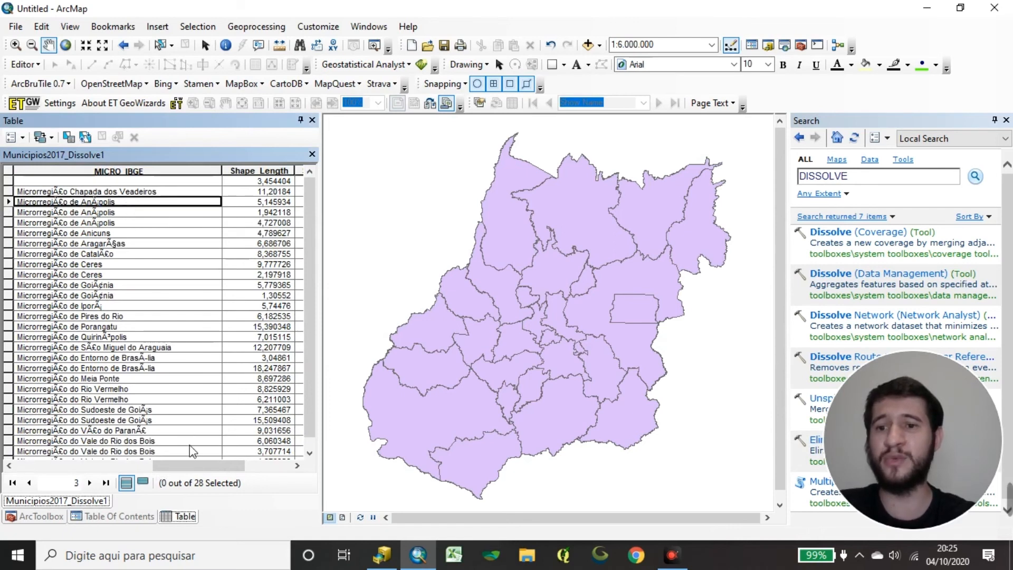
pyautogui.moveTo(191, 467); pyautogui.dragTo(146, 466)
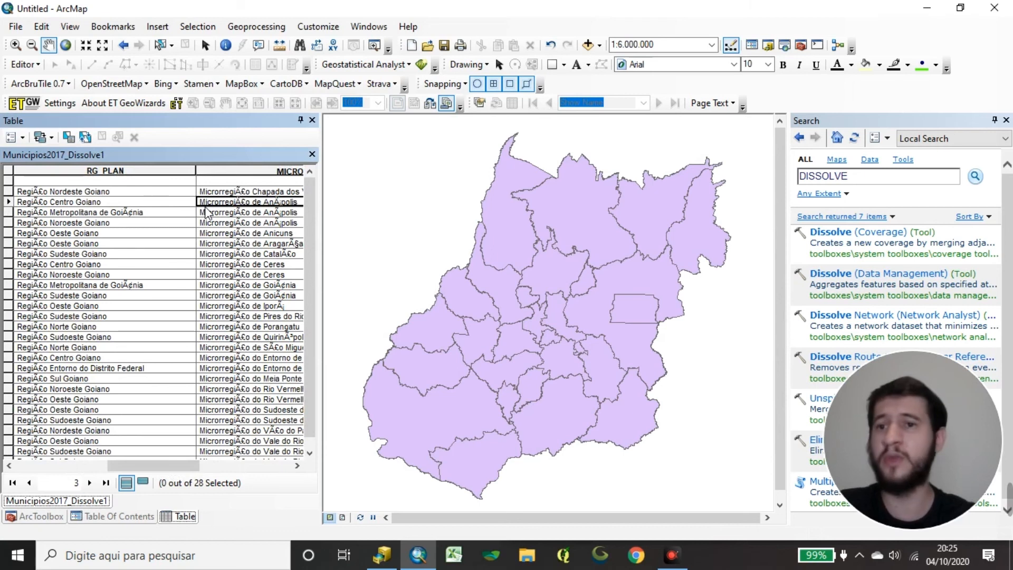
pyautogui.click(73, 191)
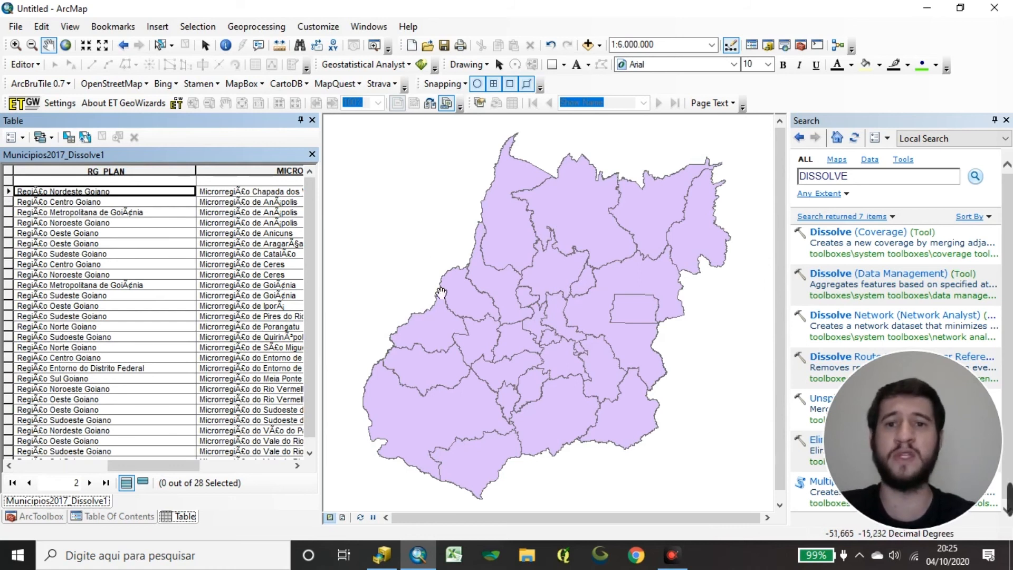
# Sort the table by RG_PLAN and examine which microregions fall within each planning region.
pyautogui.click(177, 202)
pyautogui.click(157, 212)
pyautogui.click(158, 202)
pyautogui.click(171, 191)
pyautogui.doubleClick(148, 170)
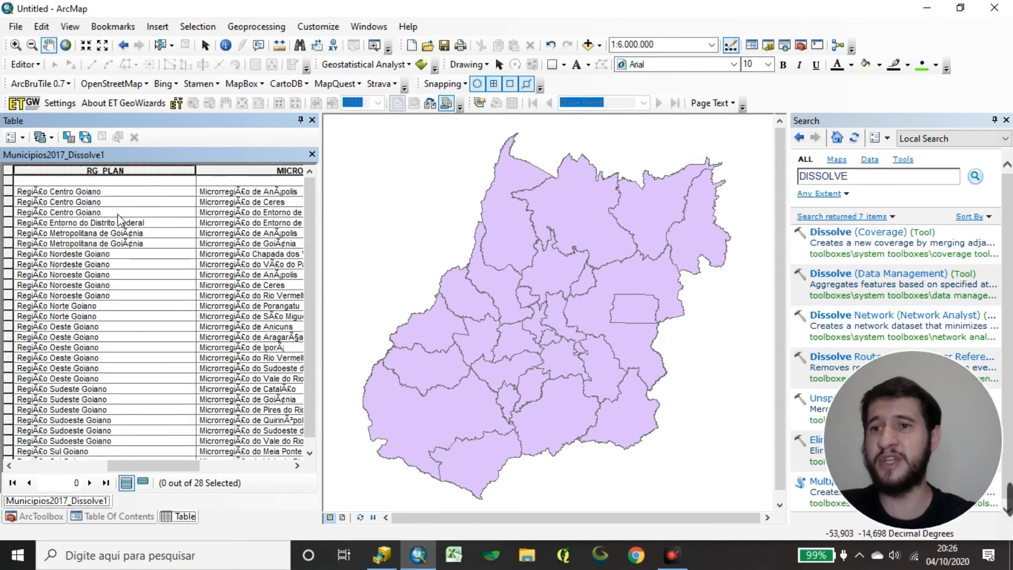
pyautogui.moveTo(190, 466)
pyautogui.mouseDown()
pyautogui.moveTo(224, 478)
pyautogui.moveTo(204, 467)
pyautogui.mouseUp()
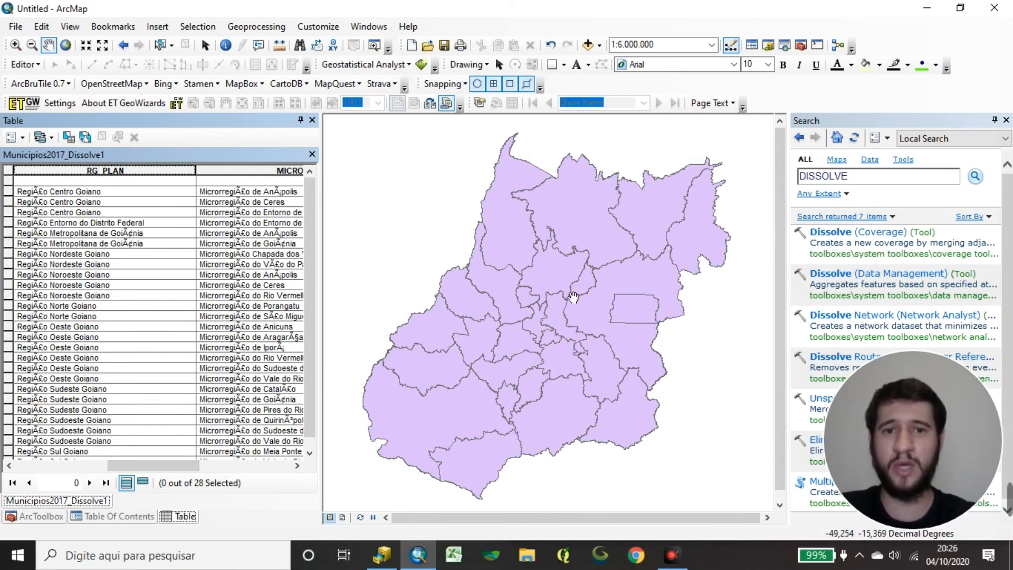
# Examine the boundaries of the dissolved polygons on the map at 1:2.000.000 scale.
pyautogui.scroll(5, 561, 261)
pyautogui.scroll(-2, 565, 264)
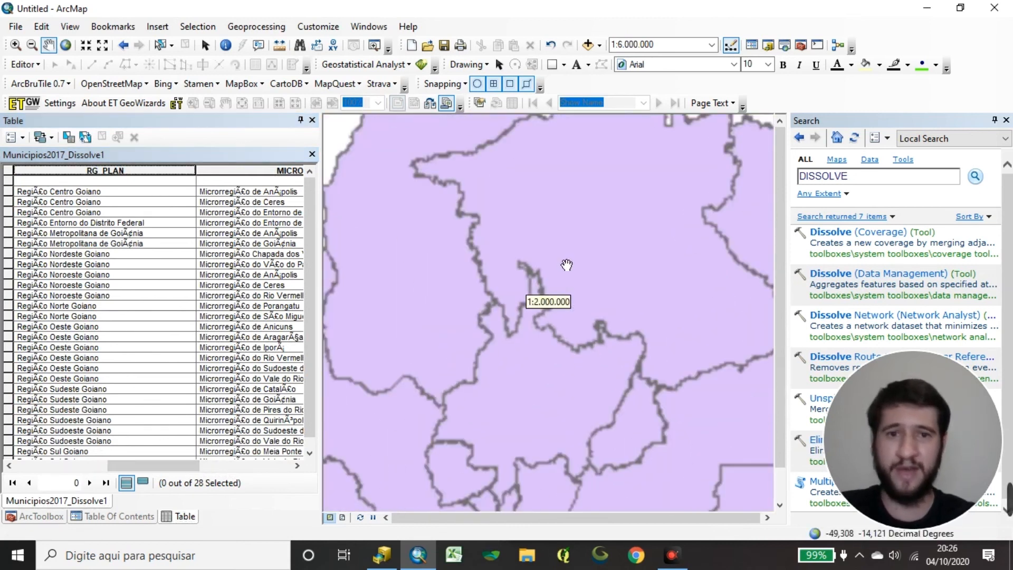
pyautogui.scroll(4, 565, 266)
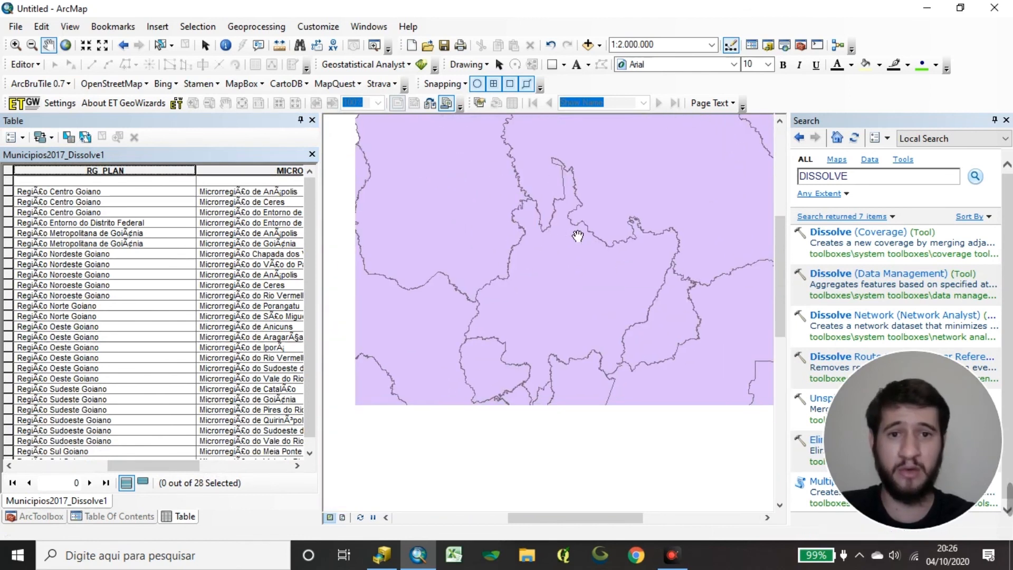
pyautogui.moveTo(501, 366); pyautogui.dragTo(636, 210)
pyautogui.scroll(-3, 541, 289)
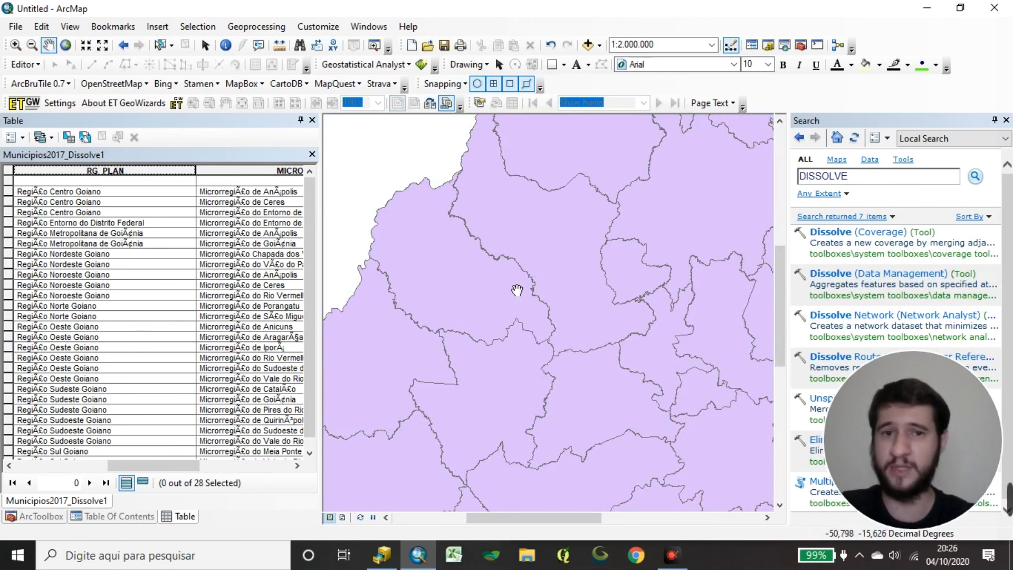
pyautogui.moveTo(518, 290); pyautogui.dragTo(532, 279)
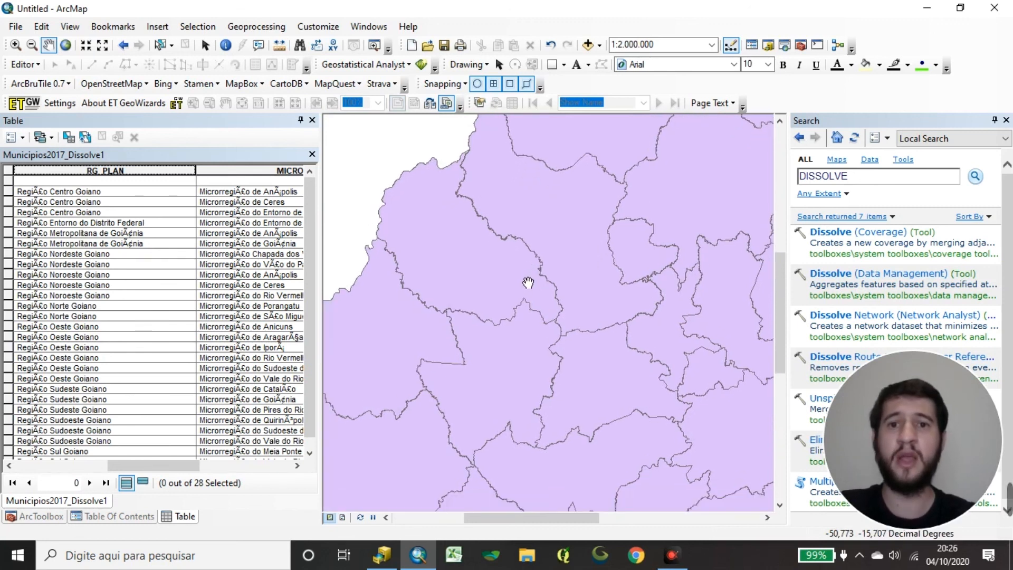